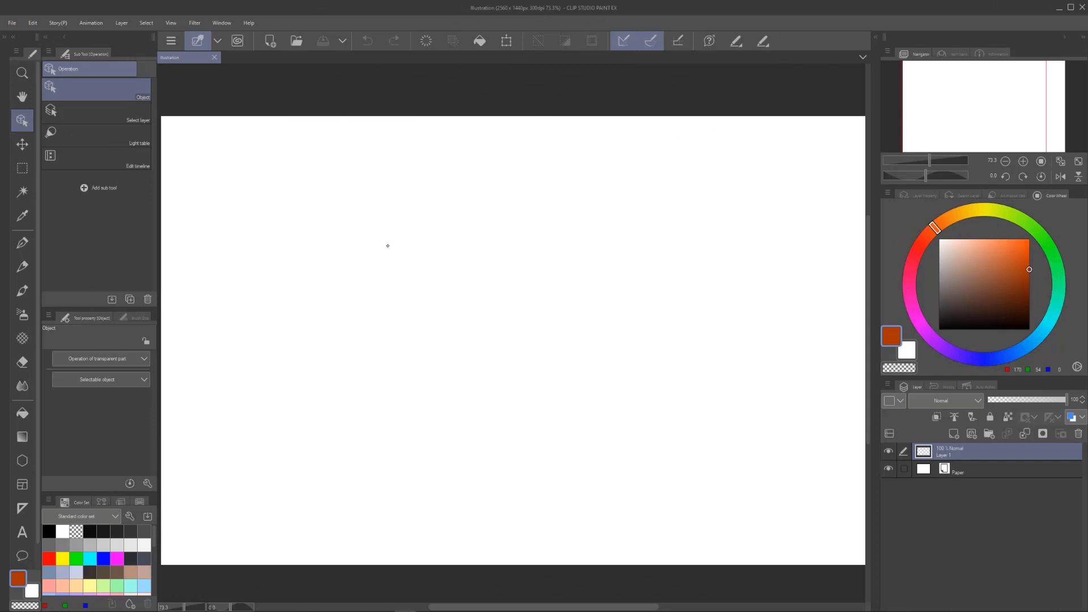
Step: With the orange pencil, sketch the head oval with vertical centre and horizontal eye guidelines
{"action": "key", "text": "p"}
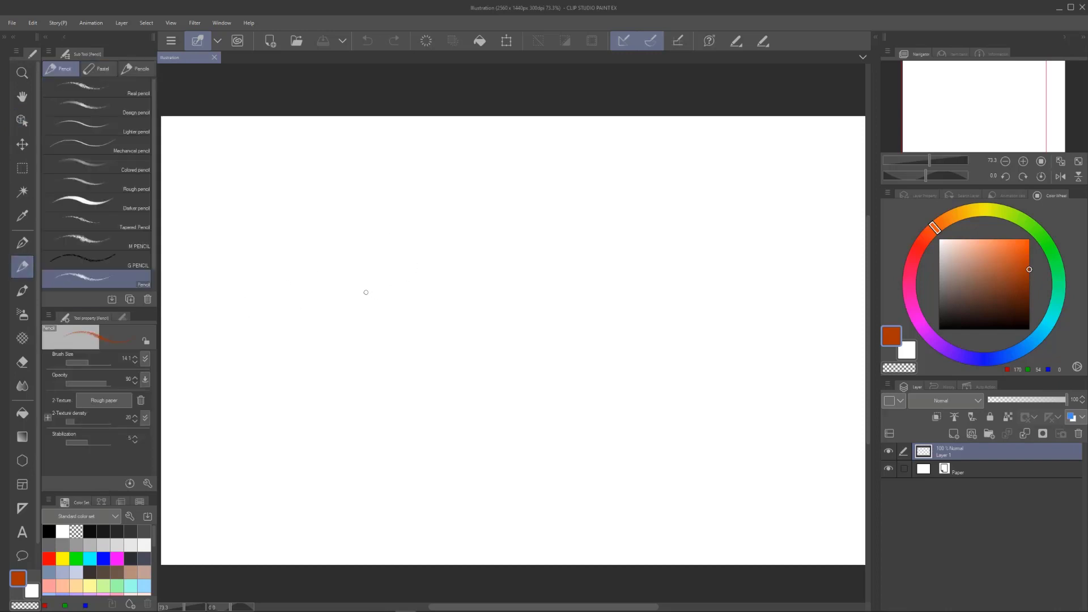
{"action": "mouse_move", "coordinate": [408, 228]}
{"action": "left_mouse_down"}
{"action": "mouse_move", "coordinate": [362, 271]}
{"action": "mouse_move", "coordinate": [408, 229]}
{"action": "mouse_move", "coordinate": [380, 246]}
{"action": "mouse_move", "coordinate": [357, 333]}
{"action": "mouse_move", "coordinate": [400, 245]}
{"action": "mouse_move", "coordinate": [375, 261]}
{"action": "mouse_move", "coordinate": [355, 316]}
{"action": "mouse_move", "coordinate": [446, 380]}
{"action": "mouse_move", "coordinate": [431, 408]}
{"action": "mouse_move", "coordinate": [482, 251]}
{"action": "mouse_move", "coordinate": [363, 272]}
{"action": "mouse_move", "coordinate": [444, 405]}
{"action": "mouse_move", "coordinate": [469, 239]}
{"action": "mouse_move", "coordinate": [356, 295]}
{"action": "mouse_move", "coordinate": [433, 403]}
{"action": "mouse_move", "coordinate": [451, 222]}
{"action": "mouse_move", "coordinate": [369, 375]}
{"action": "left_mouse_up"}
{"action": "mouse_move", "coordinate": [426, 223]}
{"action": "left_mouse_down"}
{"action": "mouse_move", "coordinate": [410, 254]}
{"action": "mouse_move", "coordinate": [406, 330]}
{"action": "mouse_move", "coordinate": [428, 210]}
{"action": "mouse_move", "coordinate": [410, 409]}
{"action": "left_mouse_up"}
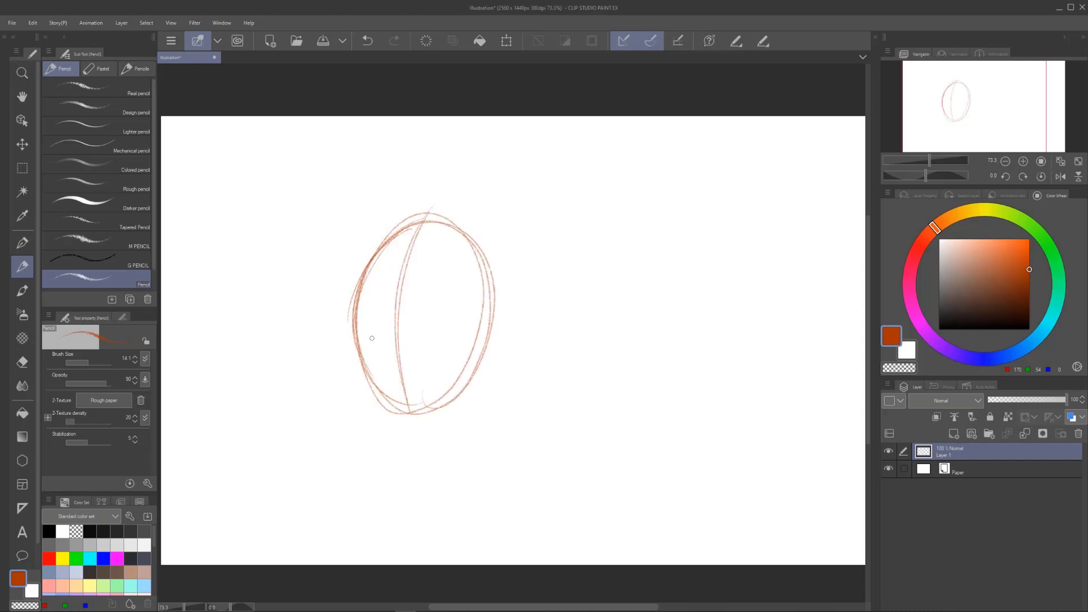
{"action": "left_click_drag", "start_coordinate": [353, 318], "coordinate": [481, 311]}
{"action": "left_click_drag", "start_coordinate": [353, 315], "coordinate": [487, 312]}
Step: Sketch the eye ovals, nose, jaw and chin, right ear, and pupils
{"action": "mouse_move", "coordinate": [423, 299]}
{"action": "left_mouse_down"}
{"action": "mouse_move", "coordinate": [413, 310]}
{"action": "mouse_move", "coordinate": [431, 324]}
{"action": "mouse_move", "coordinate": [423, 301]}
{"action": "mouse_move", "coordinate": [378, 306]}
{"action": "mouse_move", "coordinate": [376, 329]}
{"action": "mouse_move", "coordinate": [370, 304]}
{"action": "left_mouse_up"}
{"action": "mouse_move", "coordinate": [405, 344]}
{"action": "left_mouse_down"}
{"action": "mouse_move", "coordinate": [381, 372]}
{"action": "mouse_move", "coordinate": [418, 372]}
{"action": "mouse_move", "coordinate": [380, 375]}
{"action": "mouse_move", "coordinate": [423, 379]}
{"action": "mouse_move", "coordinate": [397, 386]}
{"action": "mouse_move", "coordinate": [419, 393]}
{"action": "mouse_move", "coordinate": [412, 423]}
{"action": "mouse_move", "coordinate": [375, 391]}
{"action": "mouse_move", "coordinate": [381, 410]}
{"action": "mouse_move", "coordinate": [396, 420]}
{"action": "mouse_move", "coordinate": [428, 405]}
{"action": "mouse_move", "coordinate": [423, 414]}
{"action": "mouse_move", "coordinate": [446, 397]}
{"action": "left_mouse_up"}
{"action": "left_click_drag", "start_coordinate": [374, 387], "coordinate": [437, 408]}
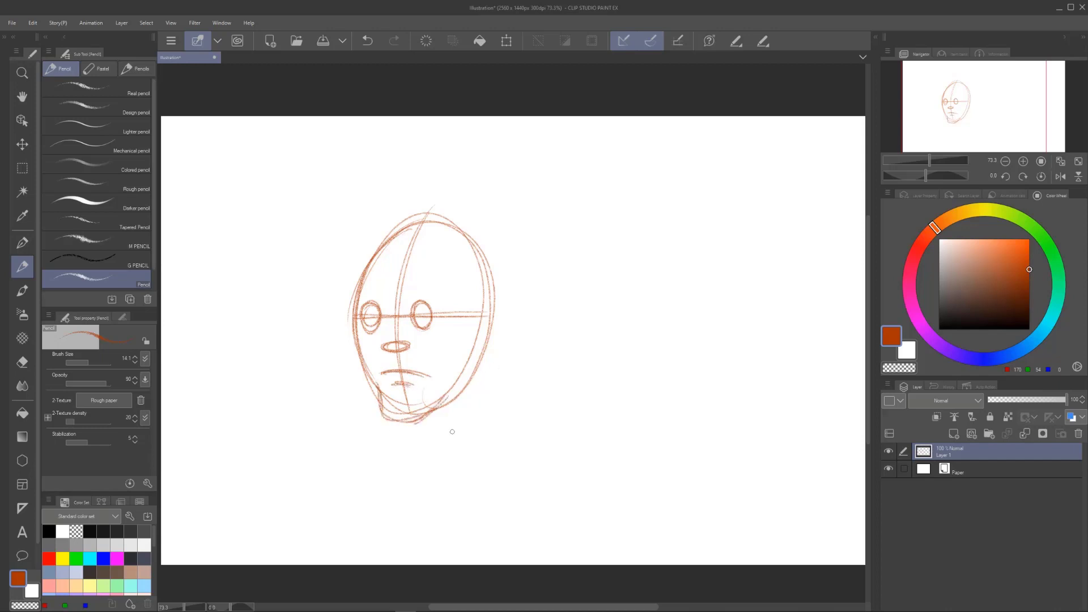
{"action": "mouse_move", "coordinate": [487, 314]}
{"action": "left_mouse_down"}
{"action": "mouse_move", "coordinate": [482, 351]}
{"action": "mouse_move", "coordinate": [501, 308]}
{"action": "mouse_move", "coordinate": [491, 348]}
{"action": "mouse_move", "coordinate": [508, 322]}
{"action": "mouse_move", "coordinate": [491, 315]}
{"action": "mouse_move", "coordinate": [491, 342]}
{"action": "mouse_move", "coordinate": [505, 315]}
{"action": "mouse_move", "coordinate": [494, 330]}
{"action": "mouse_move", "coordinate": [504, 310]}
{"action": "mouse_move", "coordinate": [492, 270]}
{"action": "left_mouse_up"}
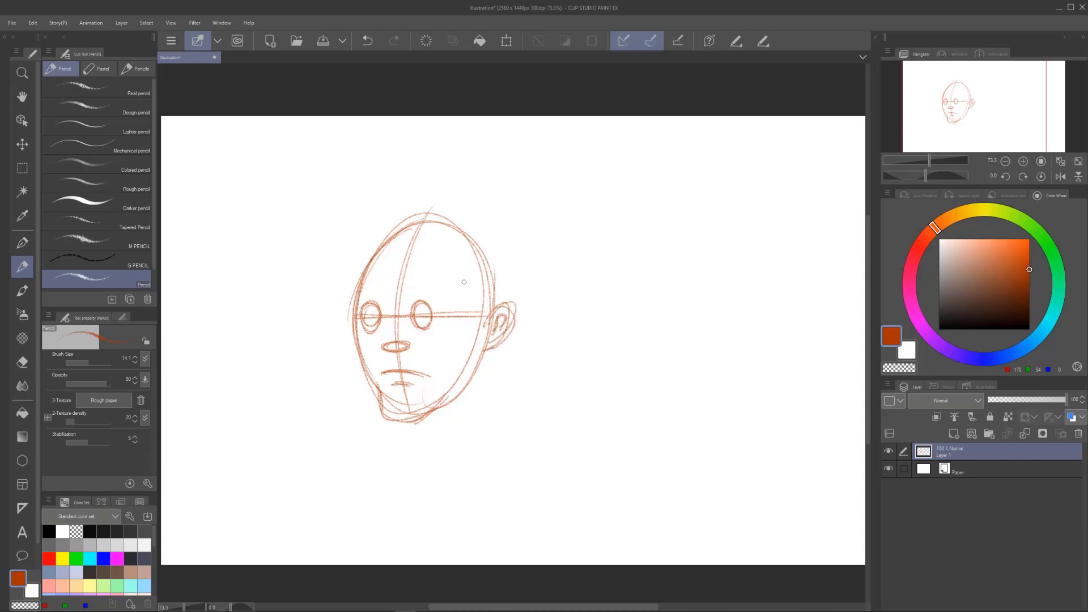
{"action": "mouse_move", "coordinate": [366, 322]}
{"action": "left_mouse_down"}
{"action": "mouse_move", "coordinate": [418, 322]}
{"action": "mouse_move", "coordinate": [418, 305]}
{"action": "mouse_move", "coordinate": [391, 282]}
{"action": "left_mouse_up"}
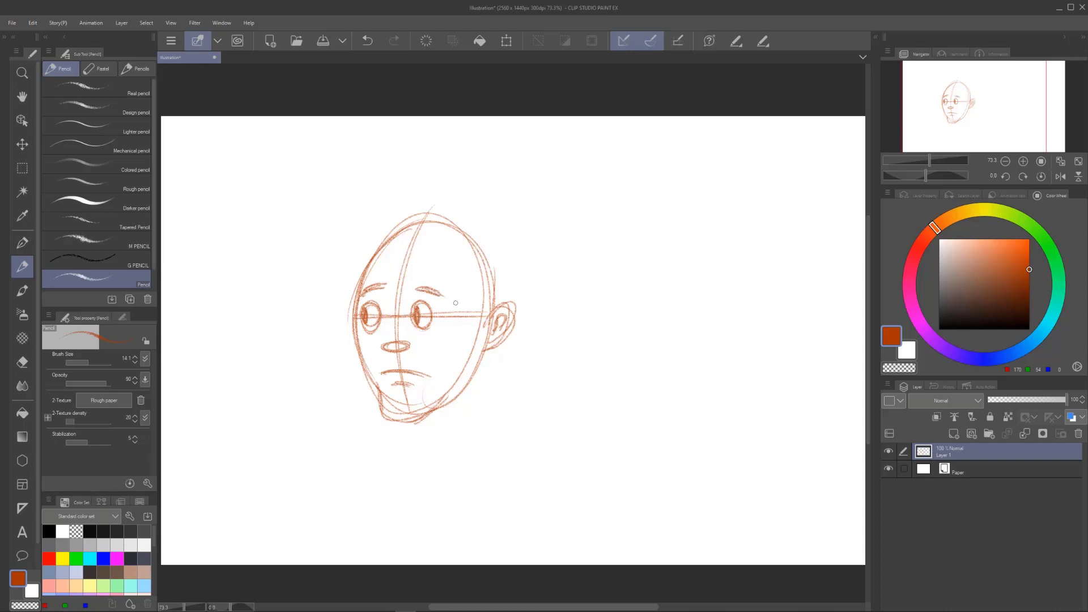
Step: Rename the rough drawing layer to Sketch and add a new blank layer above it
{"action": "double_click", "coordinate": [950, 455]}
{"action": "left_click", "coordinate": [953, 434]}
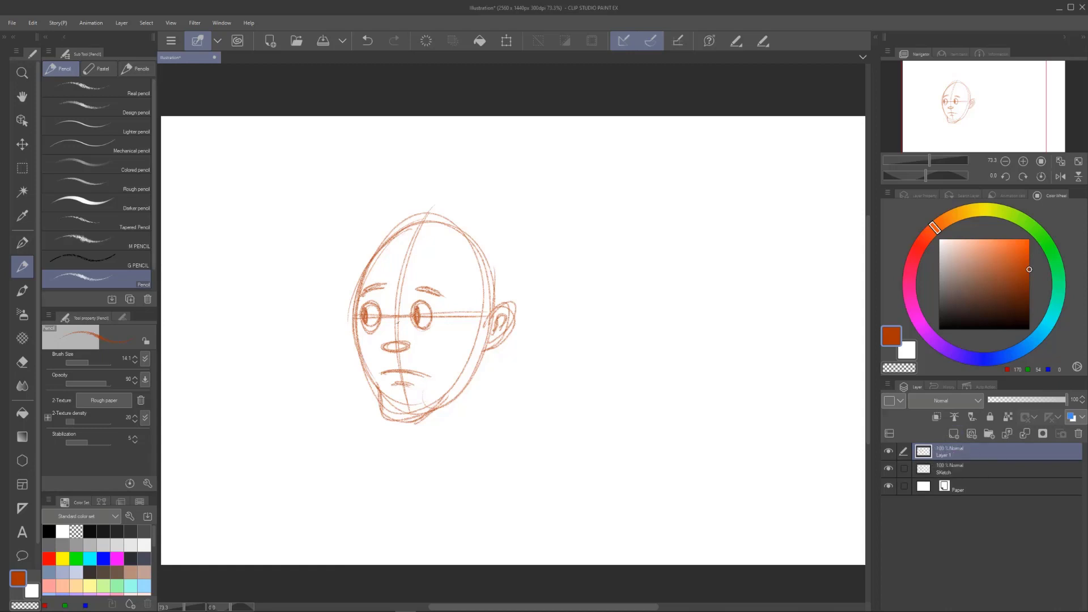
{"action": "scroll", "coordinate": [395, 319], "scroll_direction": "up", "scroll_amount": 4}
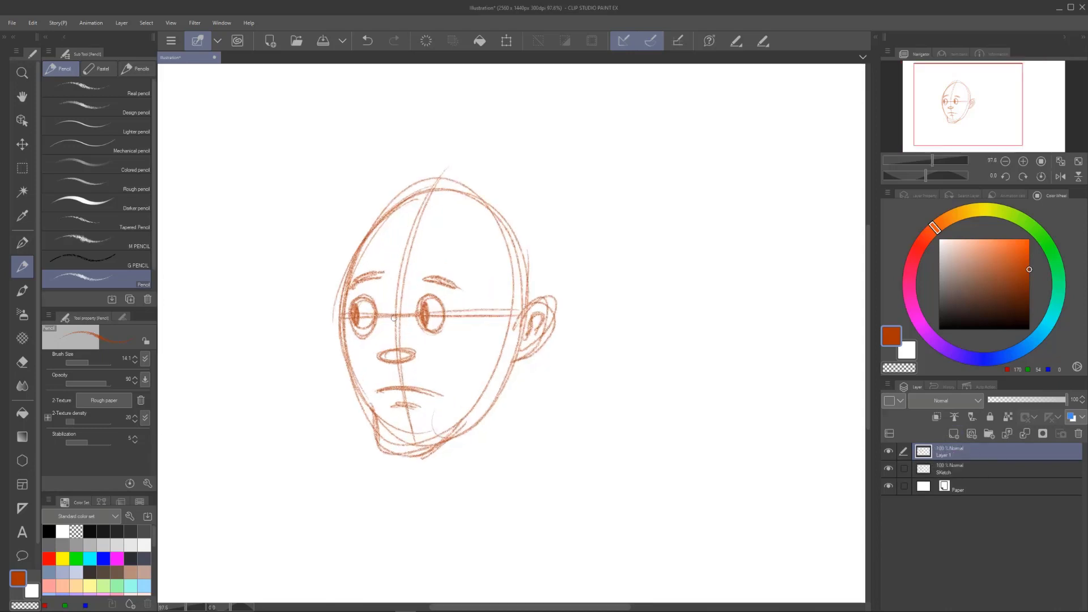
Step: Lower the Sketch layer's opacity to about 57%
{"action": "left_click", "coordinate": [971, 460]}
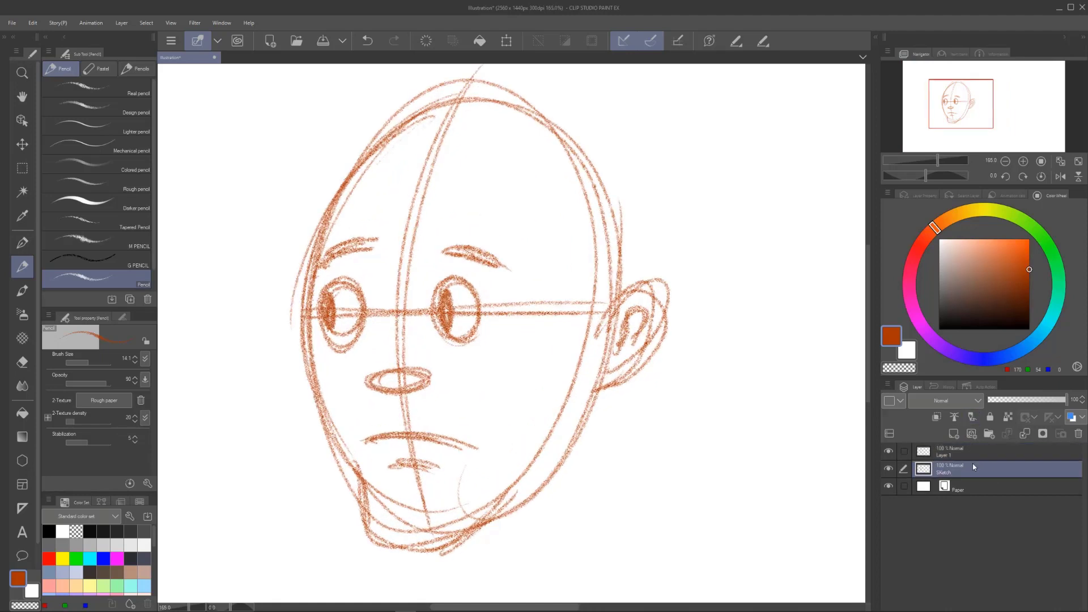
{"action": "left_click", "coordinate": [1062, 400]}
{"action": "mouse_move", "coordinate": [1063, 400]}
{"action": "left_mouse_down"}
{"action": "mouse_move", "coordinate": [1041, 400]}
{"action": "mouse_move", "coordinate": [1067, 400]}
{"action": "left_mouse_up"}
{"action": "left_click_drag", "start_coordinate": [1068, 400], "coordinate": [1032, 402]}
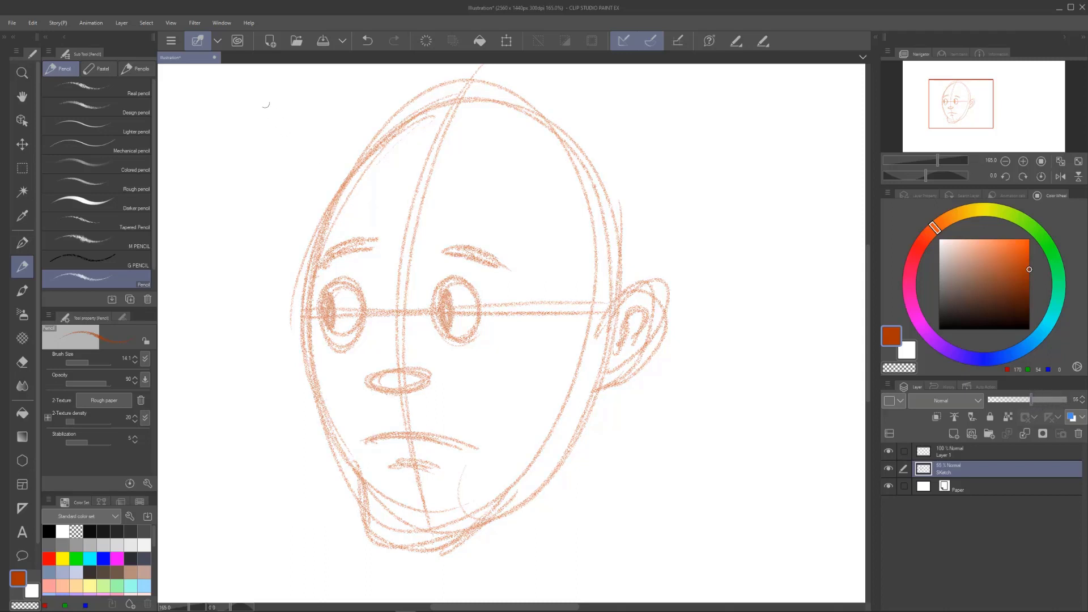
{"action": "left_click", "coordinate": [222, 23]}
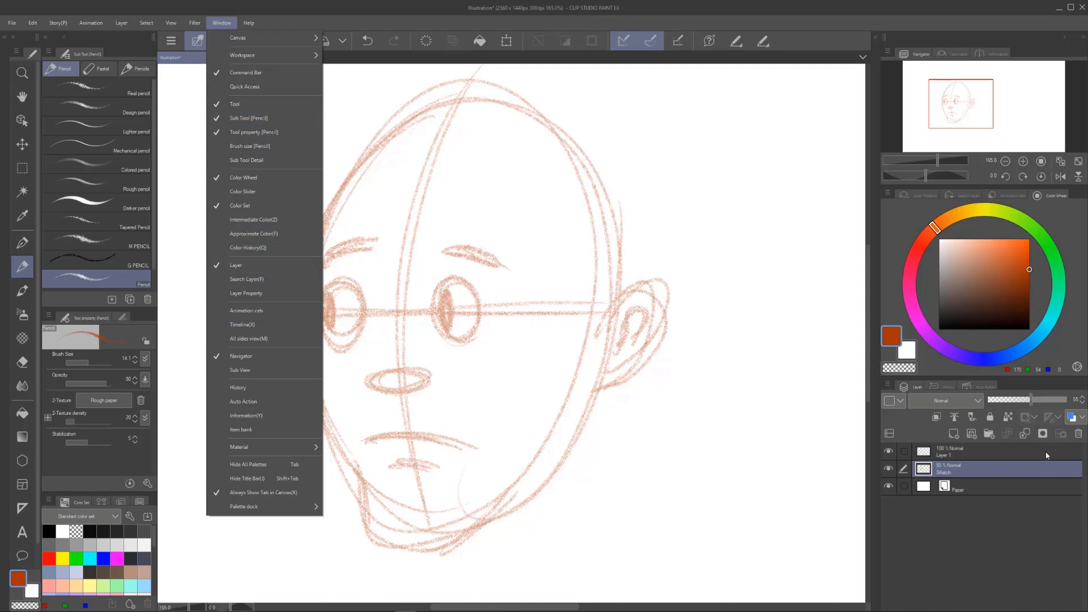
{"action": "left_click", "coordinate": [1031, 462]}
Step: Rename the new top layer Layer 1 to 'Tight Pencils'
{"action": "left_click", "coordinate": [977, 454]}
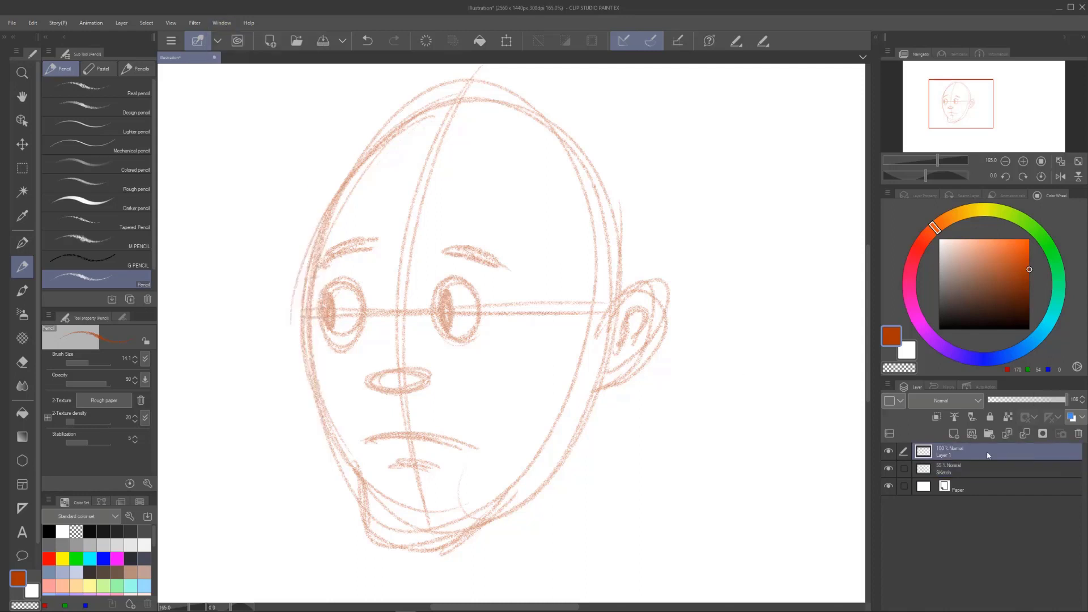
{"action": "double_click", "coordinate": [946, 455]}
{"action": "key", "text": "Return"}
{"action": "scroll", "coordinate": [410, 256], "scroll_direction": "up", "scroll_amount": 2}
{"action": "scroll", "coordinate": [412, 257], "scroll_direction": "down", "scroll_amount": 3}
{"action": "scroll", "coordinate": [411, 257], "scroll_direction": "up", "scroll_amount": 2}
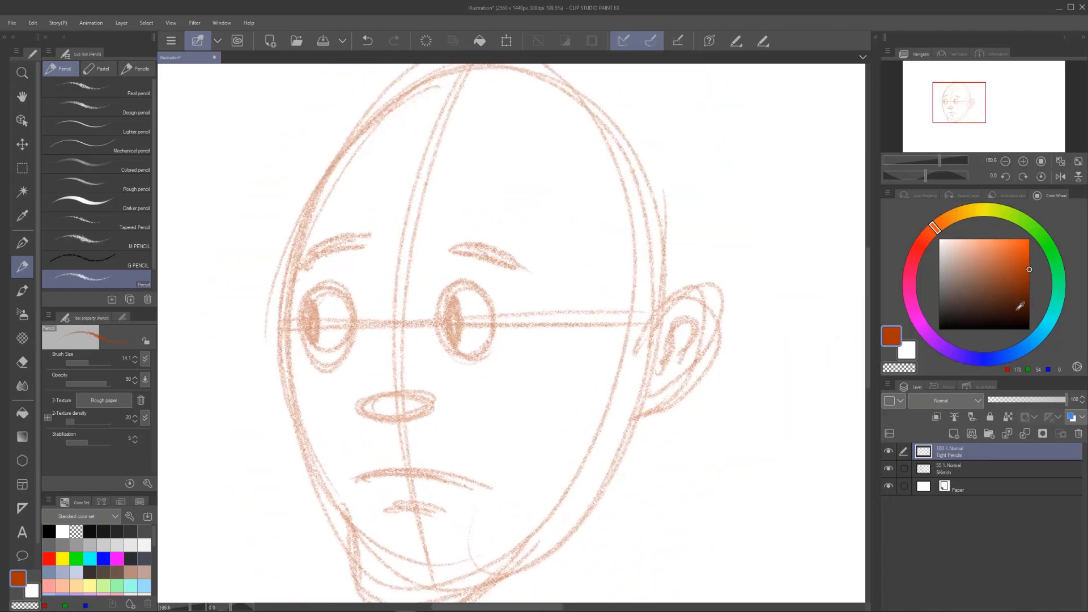
Step: Pick a dark grey drawing colour and thin the pencil, undoing a trial shading stroke
{"action": "left_click", "coordinate": [1014, 330]}
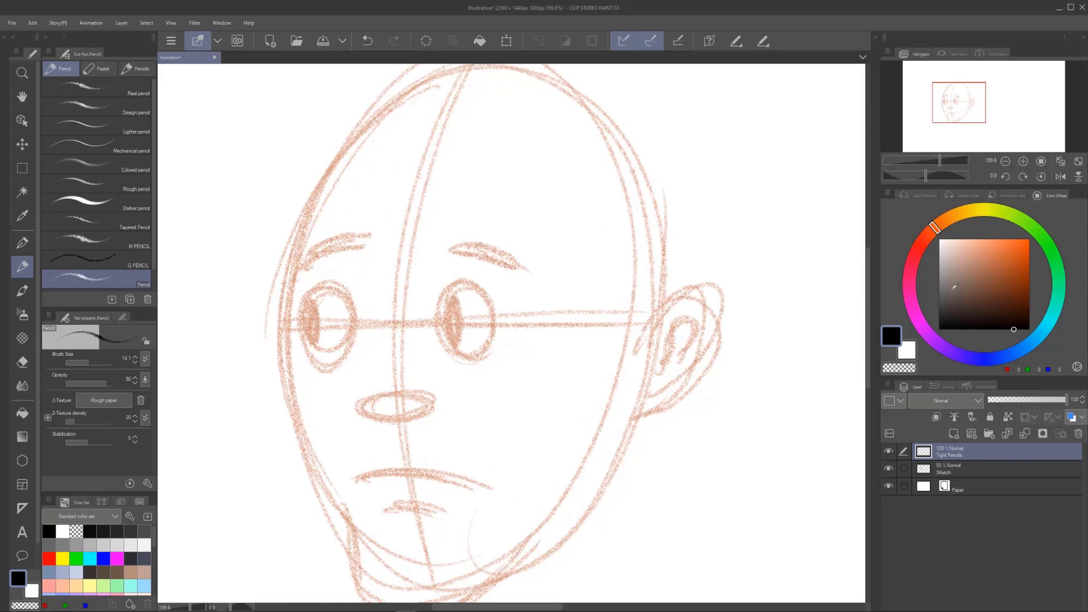
{"action": "left_click_drag", "start_coordinate": [949, 293], "coordinate": [938, 314]}
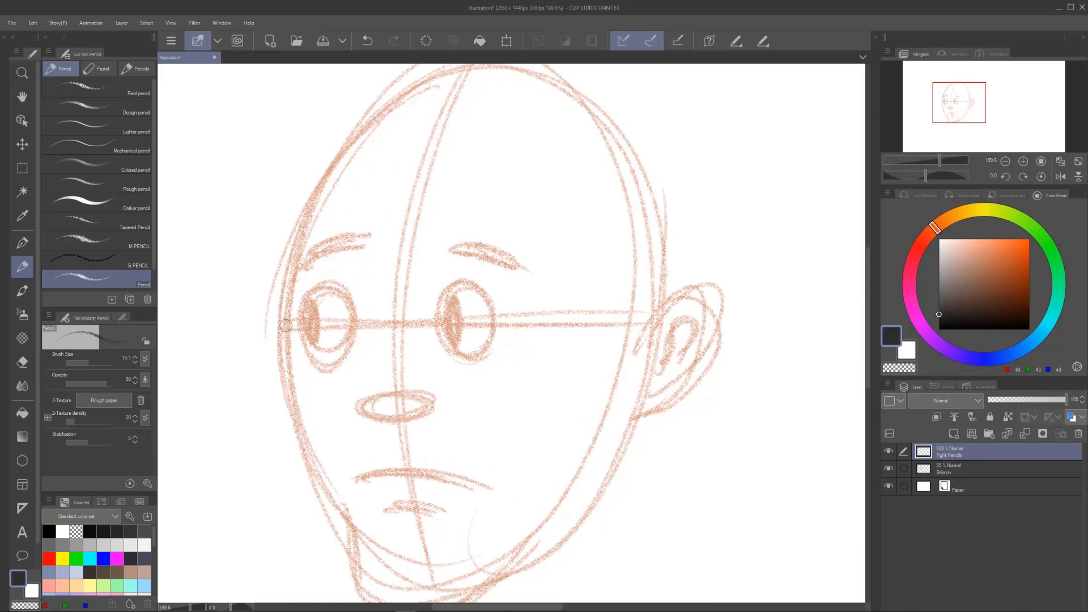
{"action": "scroll", "coordinate": [285, 324], "scroll_direction": "up", "scroll_amount": 4}
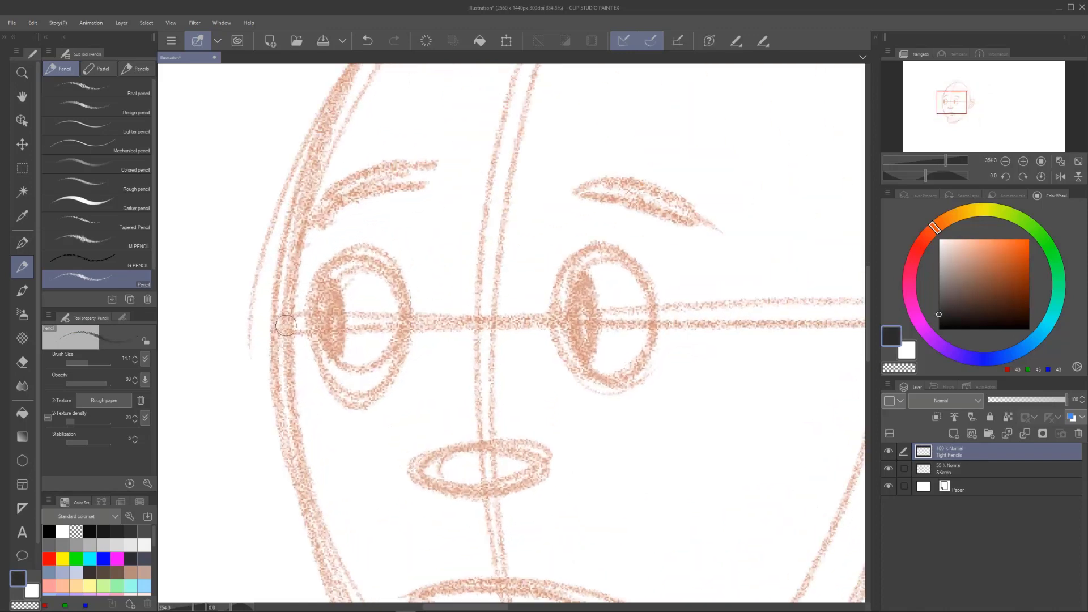
{"action": "scroll", "coordinate": [374, 329], "scroll_direction": "up", "scroll_amount": 1}
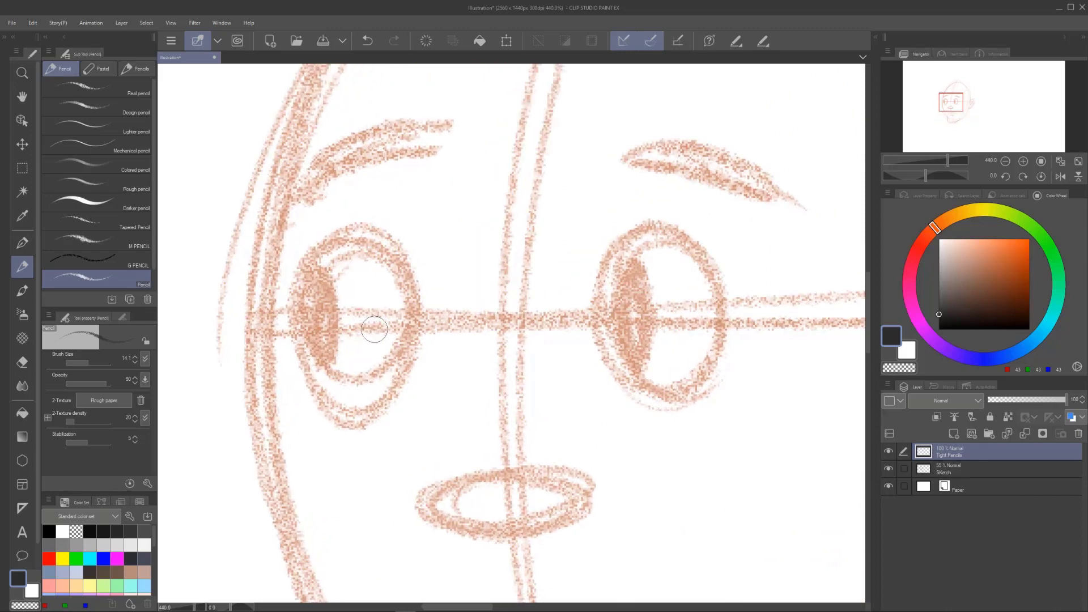
{"action": "mouse_move", "coordinate": [650, 252]}
{"action": "left_mouse_down"}
{"action": "mouse_move", "coordinate": [646, 238]}
{"action": "mouse_move", "coordinate": [638, 263]}
{"action": "left_mouse_up"}
{"action": "key", "text": "ctrl+z"}
{"action": "key", "text": "bracketleft"}
{"action": "key", "text": "bracketleft"}
{"action": "key", "text": "bracketleft"}
{"action": "key", "text": "bracketleft"}
{"action": "key", "text": "bracketleft"}
Step: Trace the right eye's full outline in dark grey over the faded sketch
{"action": "left_click_drag", "start_coordinate": [639, 225], "coordinate": [600, 301]}
{"action": "mouse_move", "coordinate": [622, 241]}
{"action": "left_mouse_down"}
{"action": "mouse_move", "coordinate": [602, 321]}
{"action": "mouse_move", "coordinate": [627, 232]}
{"action": "mouse_move", "coordinate": [605, 329]}
{"action": "mouse_move", "coordinate": [612, 247]}
{"action": "mouse_move", "coordinate": [615, 367]}
{"action": "left_mouse_up"}
{"action": "mouse_move", "coordinate": [599, 303]}
{"action": "left_mouse_down"}
{"action": "mouse_move", "coordinate": [610, 360]}
{"action": "mouse_move", "coordinate": [640, 397]}
{"action": "left_mouse_up"}
{"action": "mouse_move", "coordinate": [612, 354]}
{"action": "left_mouse_down"}
{"action": "mouse_move", "coordinate": [665, 397]}
{"action": "mouse_move", "coordinate": [703, 373]}
{"action": "mouse_move", "coordinate": [724, 315]}
{"action": "left_mouse_up"}
{"action": "mouse_move", "coordinate": [623, 238]}
{"action": "left_mouse_down"}
{"action": "mouse_move", "coordinate": [664, 221]}
{"action": "mouse_move", "coordinate": [693, 241]}
{"action": "mouse_move", "coordinate": [713, 373]}
{"action": "left_mouse_up"}
{"action": "left_click_drag", "start_coordinate": [715, 315], "coordinate": [695, 394]}
{"action": "mouse_move", "coordinate": [720, 340]}
{"action": "left_mouse_down"}
{"action": "mouse_move", "coordinate": [682, 397]}
{"action": "mouse_move", "coordinate": [640, 387]}
{"action": "left_mouse_up"}
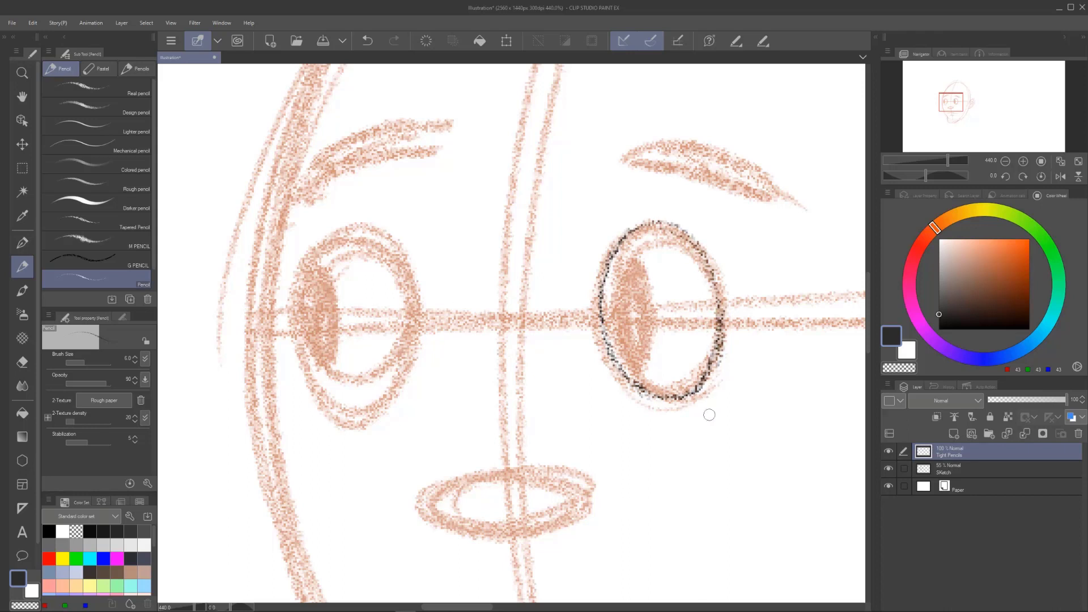
{"action": "scroll", "coordinate": [646, 348], "scroll_direction": "down", "scroll_amount": 8}
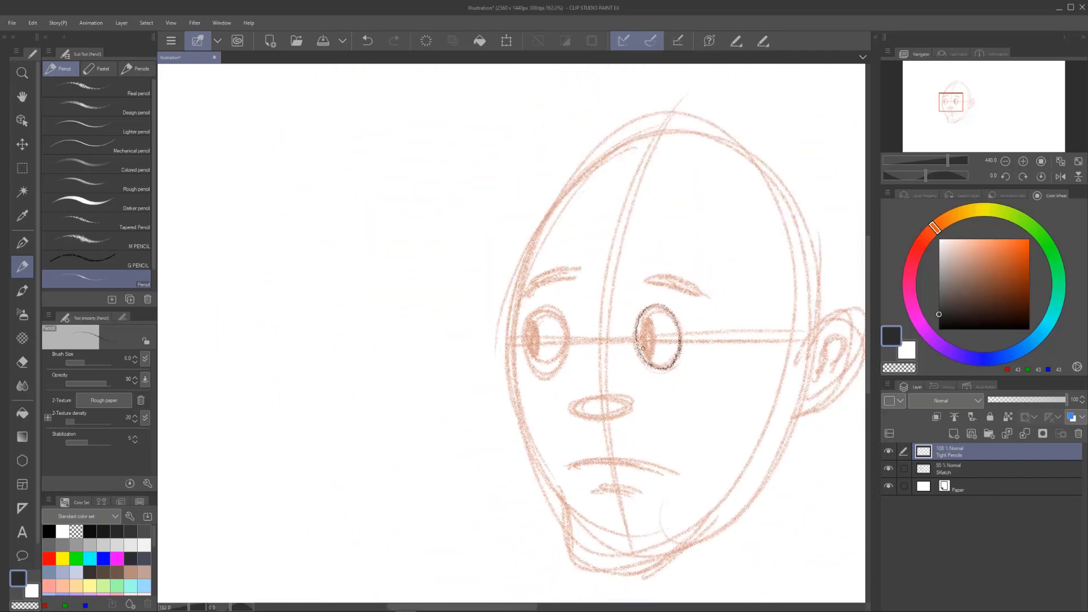
{"action": "scroll", "coordinate": [643, 347], "scroll_direction": "up", "scroll_amount": 10}
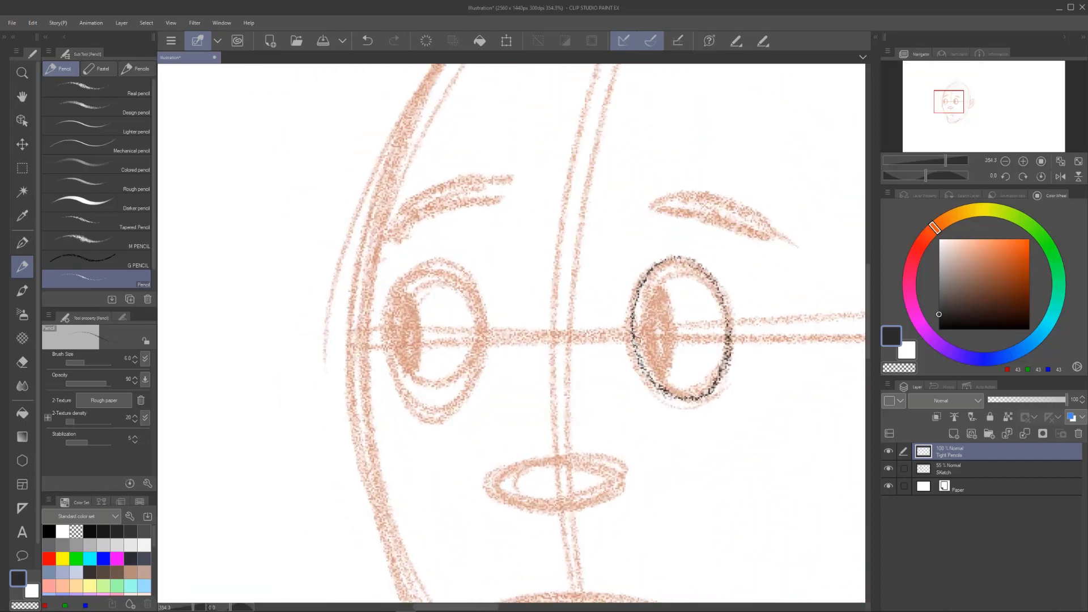
{"action": "scroll", "coordinate": [636, 341], "scroll_direction": "up", "scroll_amount": 2}
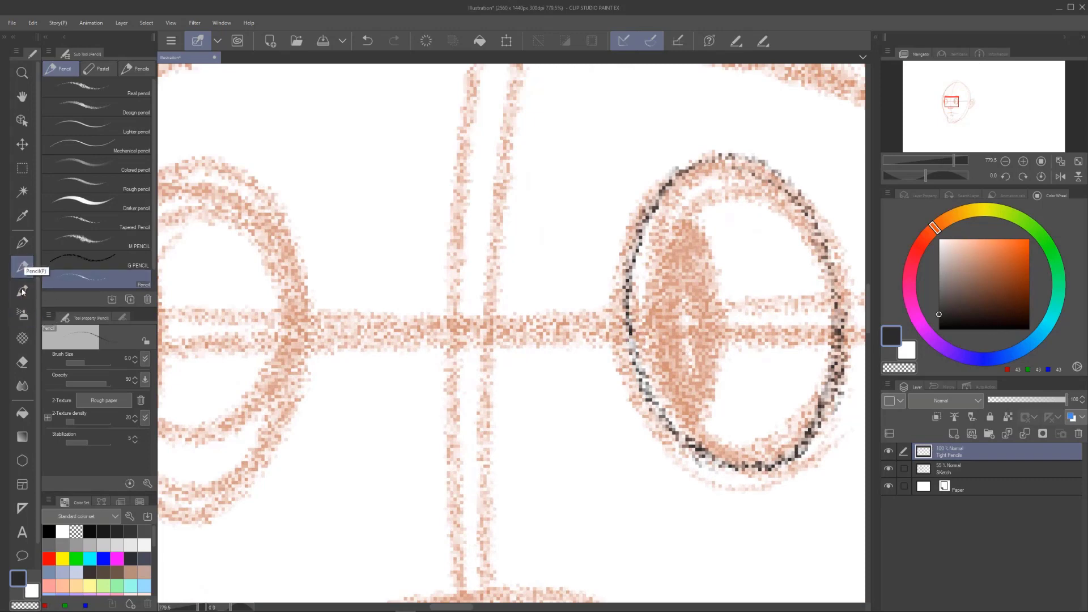
Step: Erase the dark right-eye outline and switch to the Mechanical pencil brush
{"action": "left_click", "coordinate": [22, 362]}
{"action": "mouse_move", "coordinate": [636, 189]}
{"action": "left_mouse_down"}
{"action": "mouse_move", "coordinate": [634, 348]}
{"action": "mouse_move", "coordinate": [772, 413]}
{"action": "mouse_move", "coordinate": [835, 324]}
{"action": "mouse_move", "coordinate": [737, 187]}
{"action": "mouse_move", "coordinate": [612, 300]}
{"action": "mouse_move", "coordinate": [634, 385]}
{"action": "left_mouse_up"}
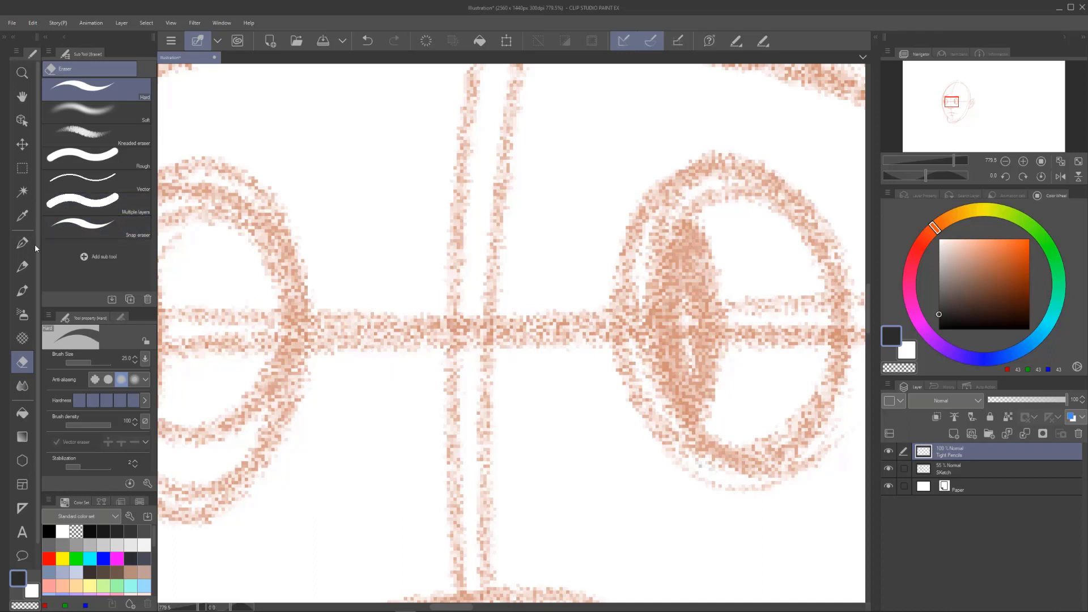
{"action": "left_click", "coordinate": [20, 273]}
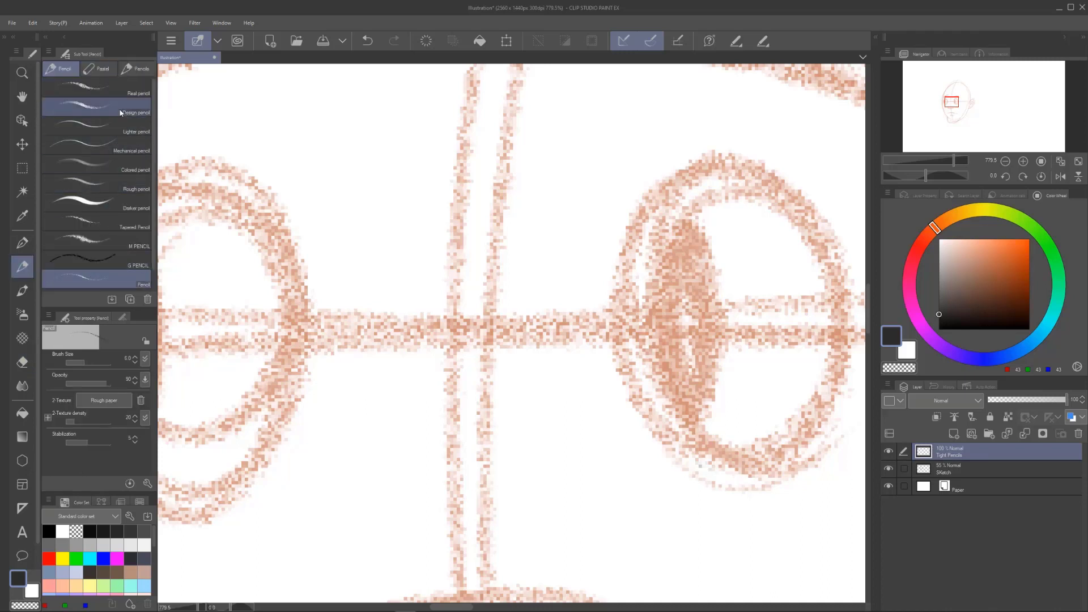
{"action": "left_click", "coordinate": [96, 145]}
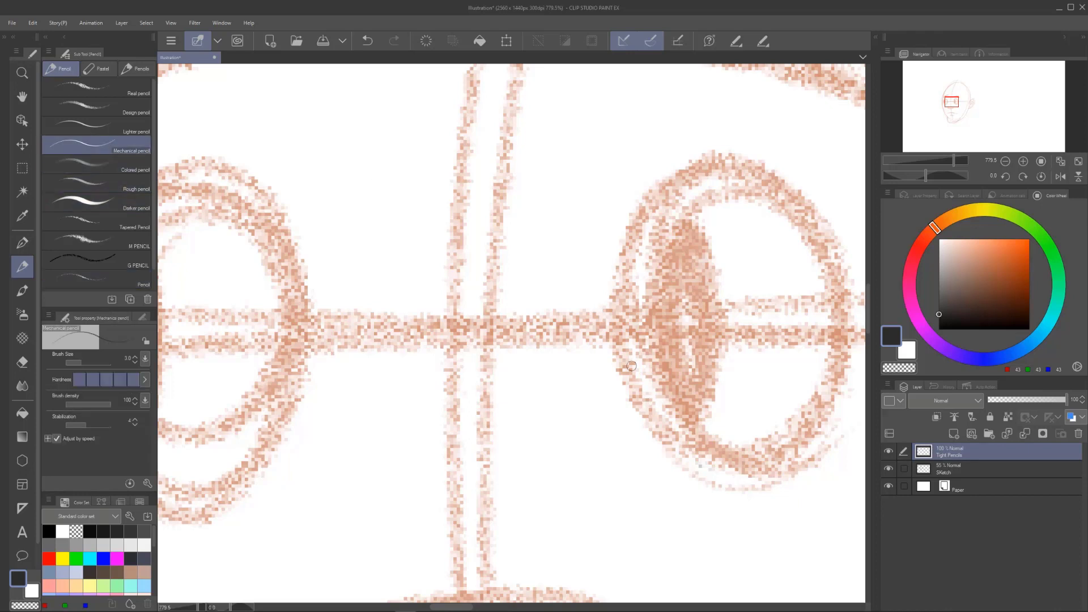
Step: Ink the right-hand eye's left edge and bottom with the Mechanical pencil
{"action": "mouse_move", "coordinate": [713, 156]}
{"action": "left_mouse_down"}
{"action": "mouse_move", "coordinate": [674, 178]}
{"action": "mouse_move", "coordinate": [629, 304]}
{"action": "mouse_move", "coordinate": [642, 370]}
{"action": "left_mouse_up"}
{"action": "left_click_drag", "start_coordinate": [638, 230], "coordinate": [652, 413]}
{"action": "left_click_drag", "start_coordinate": [626, 278], "coordinate": [663, 420]}
{"action": "left_click_drag", "start_coordinate": [624, 317], "coordinate": [676, 433]}
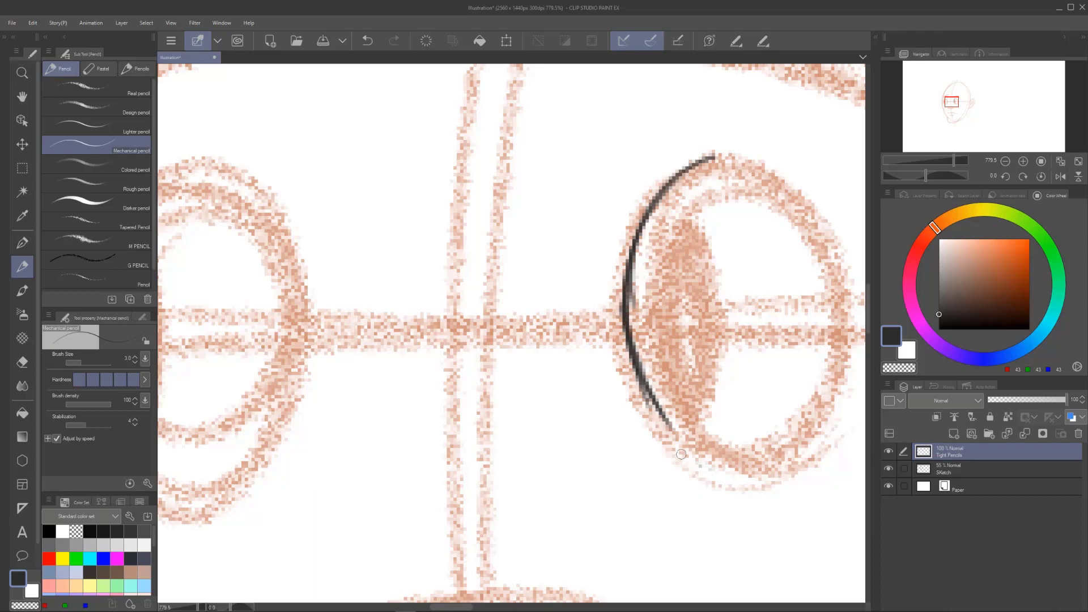
{"action": "left_click_drag", "start_coordinate": [468, 606], "coordinate": [485, 594]}
{"action": "left_click_drag", "start_coordinate": [385, 403], "coordinate": [481, 470]}
{"action": "mouse_move", "coordinate": [406, 433]}
{"action": "left_mouse_down"}
{"action": "mouse_move", "coordinate": [476, 472]}
{"action": "mouse_move", "coordinate": [553, 409]}
{"action": "left_mouse_up"}
Step: Finish the eye's right side and top arc, then outline the inner pupil oval
{"action": "mouse_move", "coordinate": [510, 450]}
{"action": "left_mouse_down"}
{"action": "mouse_move", "coordinate": [538, 426]}
{"action": "mouse_move", "coordinate": [571, 355]}
{"action": "left_mouse_up"}
{"action": "left_click_drag", "start_coordinate": [547, 410], "coordinate": [575, 335]}
{"action": "mouse_move", "coordinate": [411, 178]}
{"action": "left_mouse_down"}
{"action": "mouse_move", "coordinate": [463, 162]}
{"action": "mouse_move", "coordinate": [425, 169]}
{"action": "mouse_move", "coordinate": [455, 163]}
{"action": "mouse_move", "coordinate": [492, 182]}
{"action": "mouse_move", "coordinate": [470, 169]}
{"action": "mouse_move", "coordinate": [541, 247]}
{"action": "left_mouse_up"}
{"action": "mouse_move", "coordinate": [509, 188]}
{"action": "left_mouse_down"}
{"action": "mouse_move", "coordinate": [542, 240]}
{"action": "mouse_move", "coordinate": [561, 322]}
{"action": "left_mouse_up"}
{"action": "left_click_drag", "start_coordinate": [541, 226], "coordinate": [558, 333]}
{"action": "mouse_move", "coordinate": [554, 271]}
{"action": "left_mouse_down"}
{"action": "mouse_move", "coordinate": [543, 411]}
{"action": "mouse_move", "coordinate": [569, 315]}
{"action": "mouse_move", "coordinate": [557, 400]}
{"action": "left_mouse_up"}
{"action": "mouse_move", "coordinate": [541, 221]}
{"action": "left_mouse_down"}
{"action": "mouse_move", "coordinate": [563, 350]}
{"action": "mouse_move", "coordinate": [553, 253]}
{"action": "mouse_move", "coordinate": [523, 212]}
{"action": "left_mouse_up"}
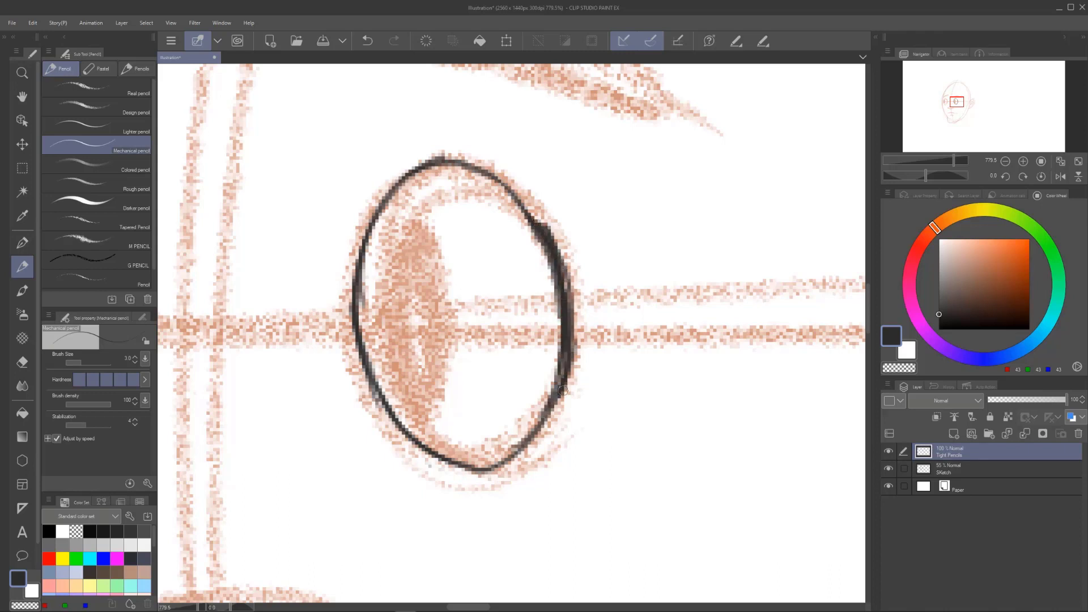
{"action": "mouse_move", "coordinate": [391, 196]}
{"action": "left_mouse_down"}
{"action": "mouse_move", "coordinate": [459, 309]}
{"action": "mouse_move", "coordinate": [423, 429]}
{"action": "mouse_move", "coordinate": [406, 428]}
{"action": "mouse_move", "coordinate": [452, 368]}
{"action": "mouse_move", "coordinate": [449, 283]}
{"action": "left_mouse_up"}
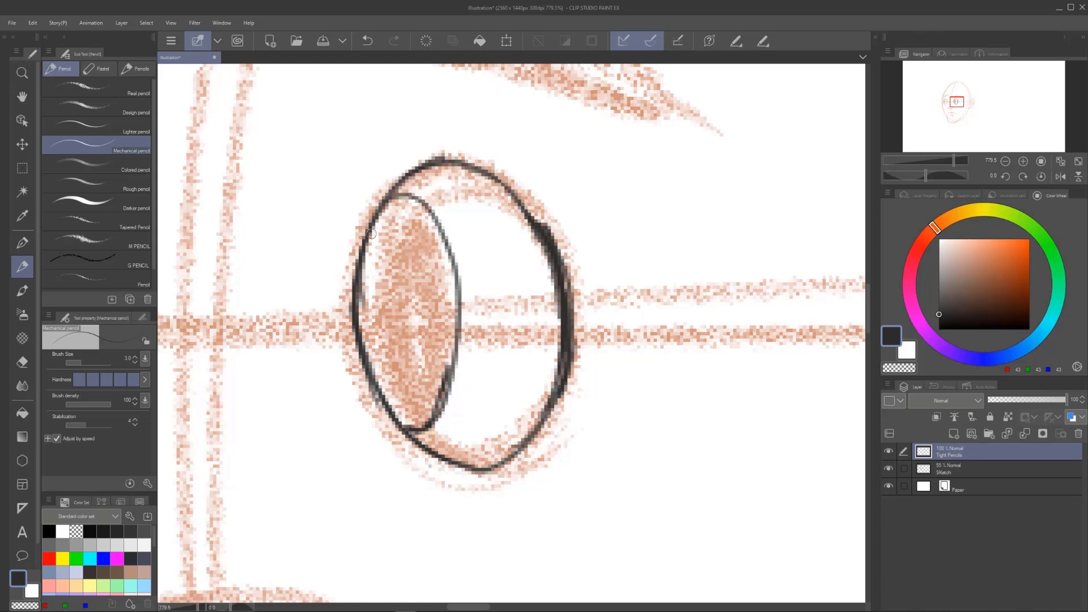
{"action": "mouse_move", "coordinate": [364, 256]}
{"action": "left_mouse_down"}
{"action": "mouse_move", "coordinate": [411, 192]}
{"action": "mouse_move", "coordinate": [358, 292]}
{"action": "mouse_move", "coordinate": [373, 283]}
{"action": "mouse_move", "coordinate": [364, 304]}
{"action": "mouse_move", "coordinate": [382, 292]}
{"action": "mouse_move", "coordinate": [361, 332]}
{"action": "mouse_move", "coordinate": [376, 323]}
{"action": "mouse_move", "coordinate": [376, 375]}
{"action": "mouse_move", "coordinate": [411, 342]}
{"action": "mouse_move", "coordinate": [403, 372]}
{"action": "mouse_move", "coordinate": [430, 368]}
{"action": "mouse_move", "coordinate": [420, 421]}
{"action": "mouse_move", "coordinate": [361, 290]}
{"action": "mouse_move", "coordinate": [397, 398]}
{"action": "mouse_move", "coordinate": [422, 418]}
{"action": "mouse_move", "coordinate": [445, 285]}
{"action": "mouse_move", "coordinate": [452, 304]}
{"action": "mouse_move", "coordinate": [440, 259]}
{"action": "left_mouse_up"}
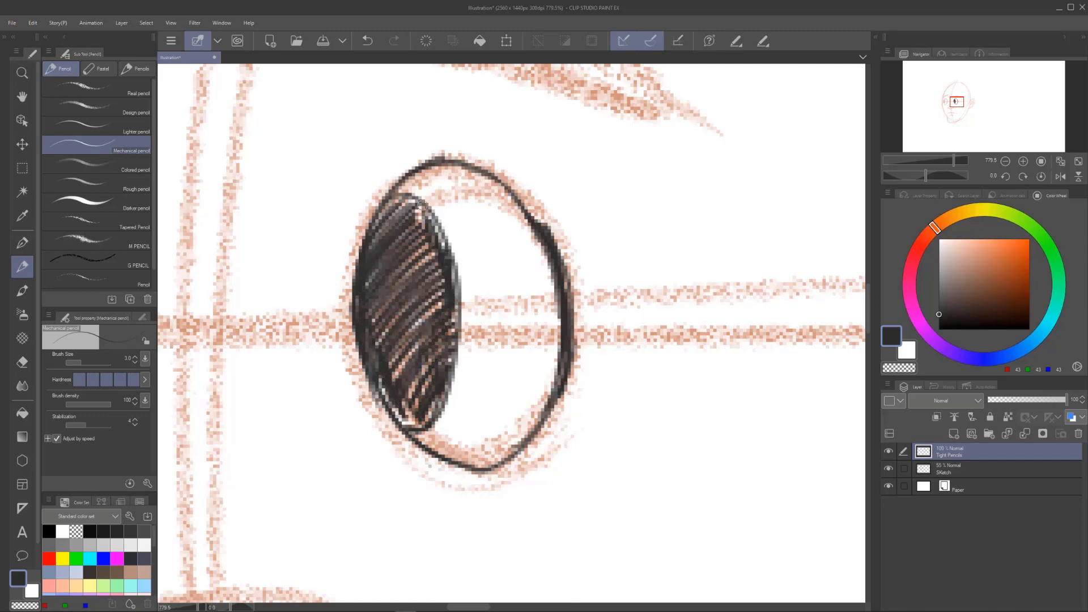
Step: Re-stroke the right-hand eye's lower, left and upper outline to thicken it
{"action": "scroll", "coordinate": [404, 216], "scroll_direction": "down", "scroll_amount": 4}
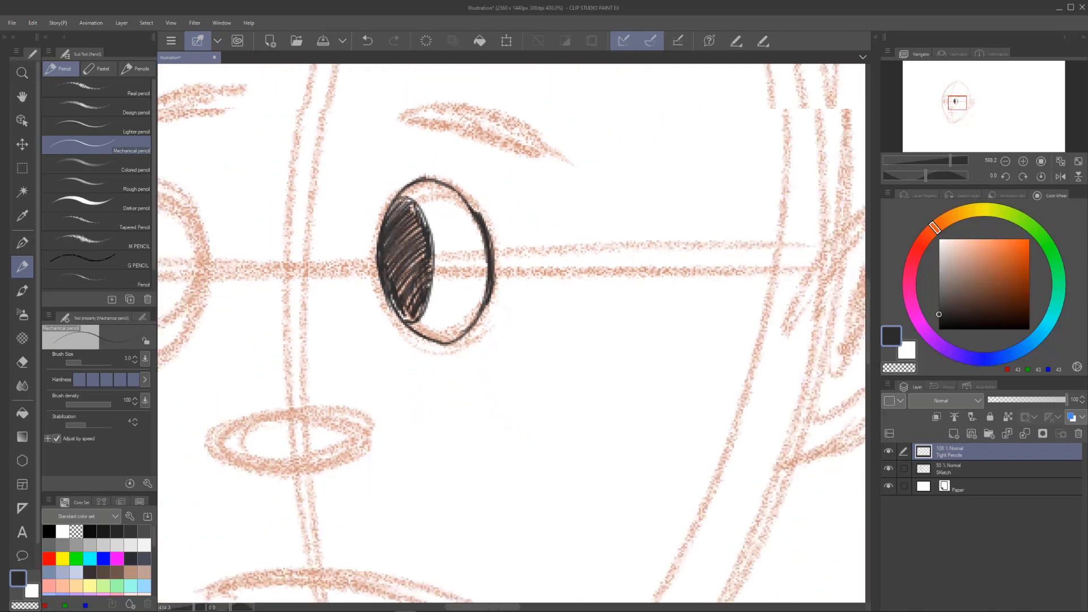
{"action": "scroll", "coordinate": [401, 199], "scroll_direction": "down", "scroll_amount": 2}
{"action": "scroll", "coordinate": [371, 187], "scroll_direction": "down", "scroll_amount": 1}
{"action": "scroll", "coordinate": [374, 191], "scroll_direction": "up", "scroll_amount": 4}
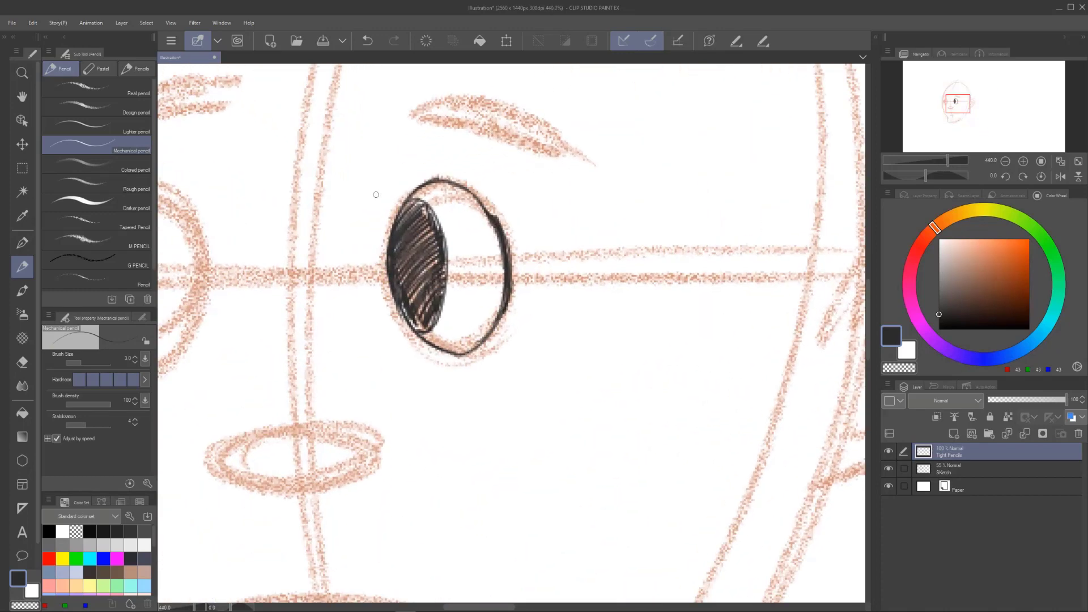
{"action": "left_click_drag", "start_coordinate": [447, 355], "coordinate": [494, 331]}
{"action": "mouse_move", "coordinate": [422, 340]}
{"action": "left_mouse_down"}
{"action": "mouse_move", "coordinate": [490, 338]}
{"action": "mouse_move", "coordinate": [497, 320]}
{"action": "left_mouse_up"}
{"action": "left_click_drag", "start_coordinate": [450, 355], "coordinate": [504, 304]}
{"action": "left_click_drag", "start_coordinate": [479, 340], "coordinate": [506, 305]}
{"action": "mouse_move", "coordinate": [397, 266]}
{"action": "left_mouse_down"}
{"action": "mouse_move", "coordinate": [384, 273]}
{"action": "mouse_move", "coordinate": [414, 339]}
{"action": "mouse_move", "coordinate": [434, 353]}
{"action": "left_mouse_up"}
{"action": "mouse_move", "coordinate": [397, 309]}
{"action": "left_mouse_down"}
{"action": "mouse_move", "coordinate": [445, 352]}
{"action": "mouse_move", "coordinate": [460, 351]}
{"action": "left_mouse_up"}
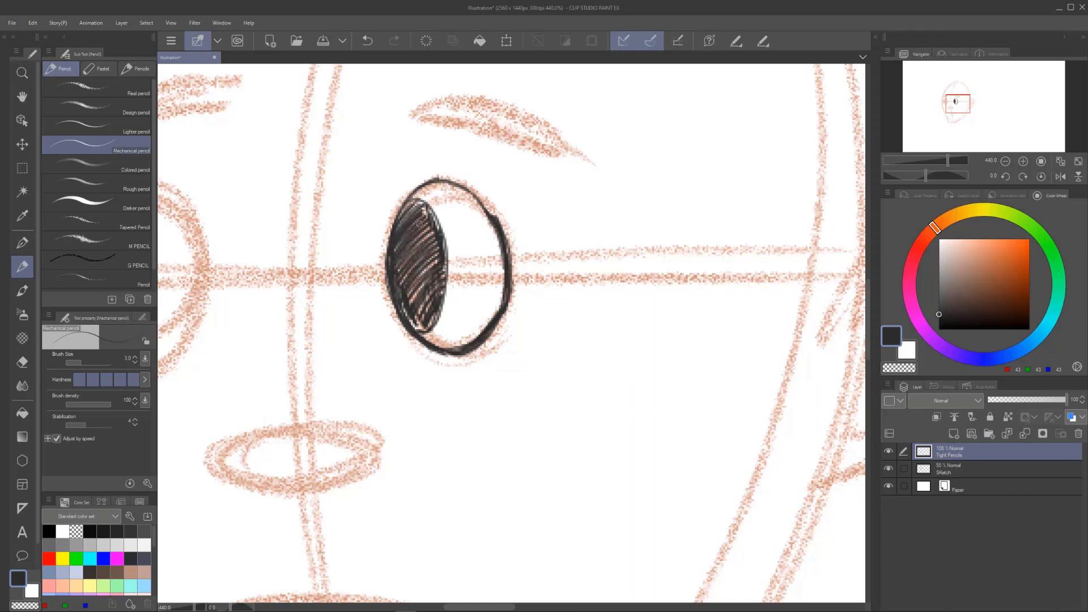
{"action": "left_click_drag", "start_coordinate": [384, 276], "coordinate": [419, 181]}
{"action": "left_click_drag", "start_coordinate": [383, 235], "coordinate": [442, 173]}
{"action": "mouse_move", "coordinate": [386, 258]}
{"action": "left_mouse_down"}
{"action": "mouse_move", "coordinate": [430, 179]}
{"action": "mouse_move", "coordinate": [481, 194]}
{"action": "mouse_move", "coordinate": [488, 211]}
{"action": "left_mouse_up"}
{"action": "left_click_drag", "start_coordinate": [448, 178], "coordinate": [492, 216]}
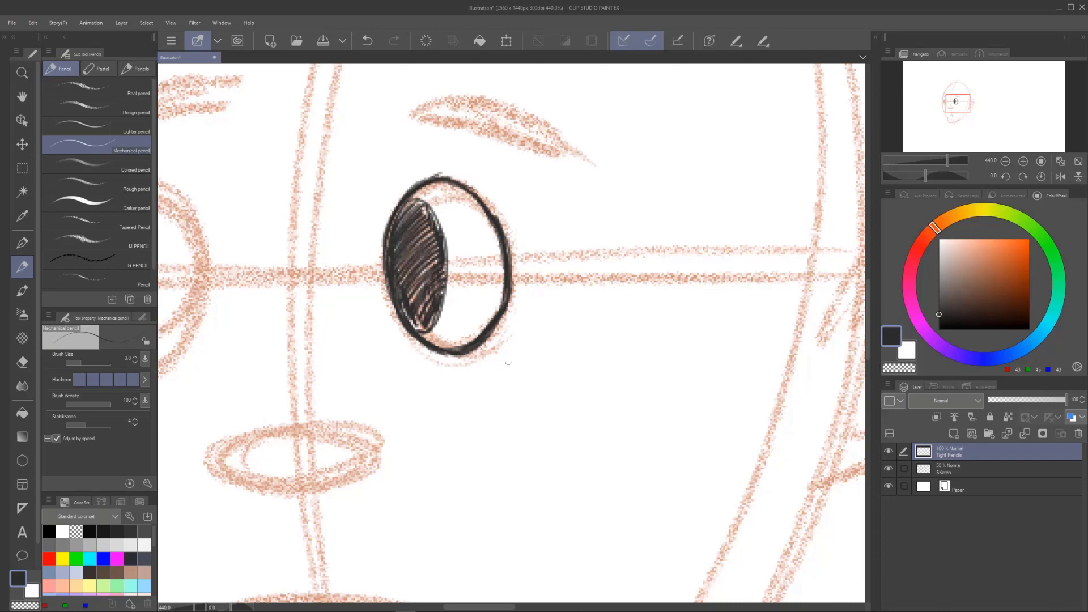
Step: Pencil the left arc and bottom of the left-hand eye's outline
{"action": "scroll", "coordinate": [400, 339], "scroll_direction": "down", "scroll_amount": 3}
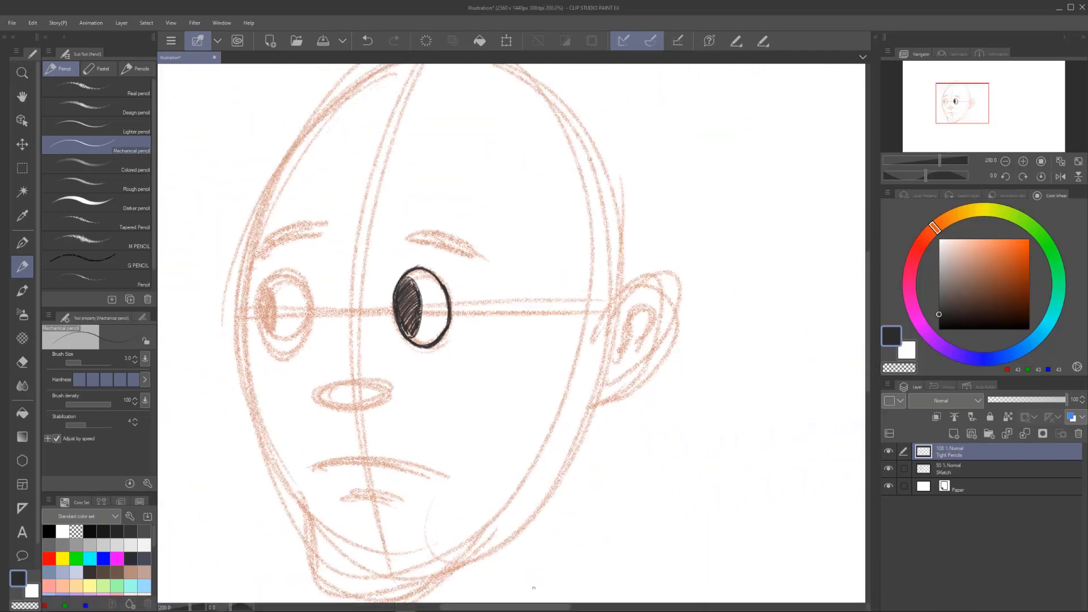
{"action": "scroll", "coordinate": [644, 253], "scroll_direction": "up", "scroll_amount": 1}
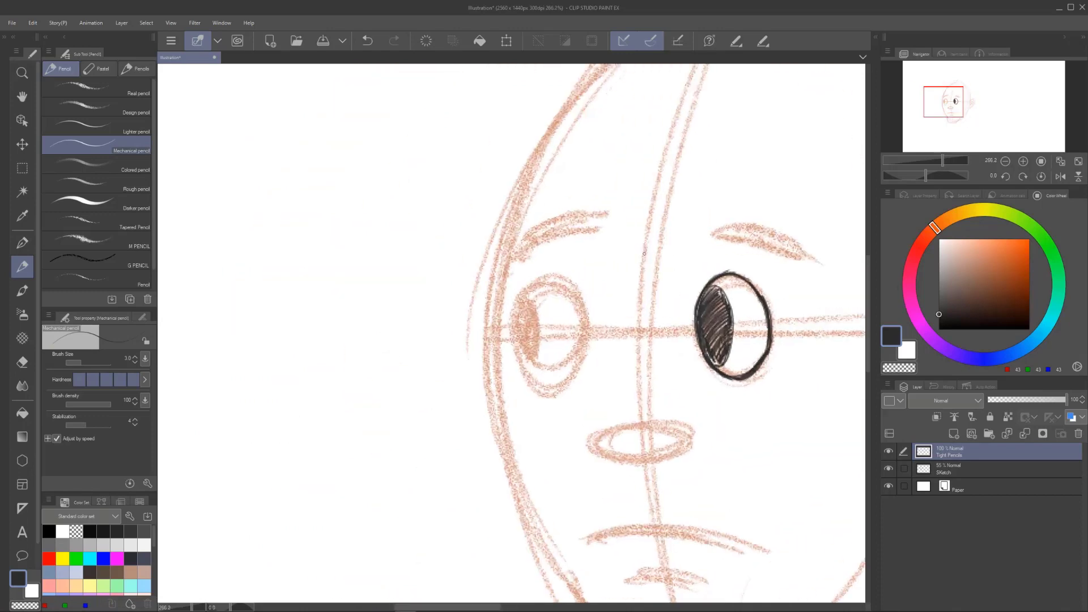
{"action": "scroll", "coordinate": [643, 253], "scroll_direction": "up", "scroll_amount": 2}
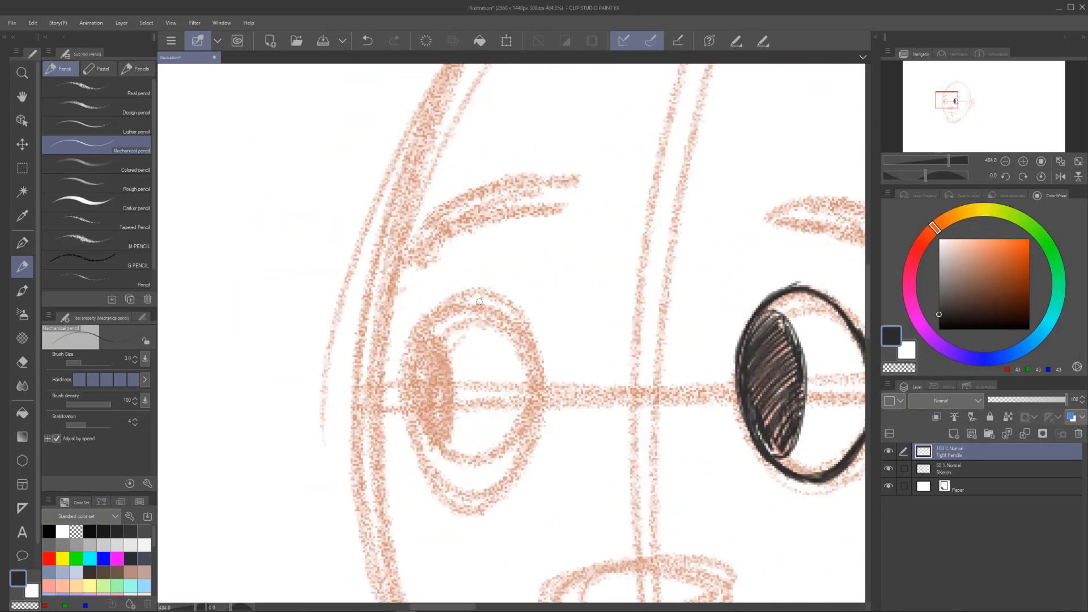
{"action": "mouse_move", "coordinate": [486, 296]}
{"action": "left_mouse_down"}
{"action": "mouse_move", "coordinate": [411, 359]}
{"action": "mouse_move", "coordinate": [411, 403]}
{"action": "left_mouse_up"}
{"action": "left_click_drag", "start_coordinate": [432, 321], "coordinate": [417, 447]}
{"action": "mouse_move", "coordinate": [411, 367]}
{"action": "left_mouse_down"}
{"action": "mouse_move", "coordinate": [435, 479]}
{"action": "mouse_move", "coordinate": [461, 490]}
{"action": "left_mouse_up"}
Step: Undo the trial left-eye strokes and set the mechanical pencil's Hardness to three levels
{"action": "mouse_move", "coordinate": [415, 450]}
{"action": "left_mouse_down"}
{"action": "mouse_move", "coordinate": [465, 490]}
{"action": "mouse_move", "coordinate": [498, 493]}
{"action": "left_mouse_up"}
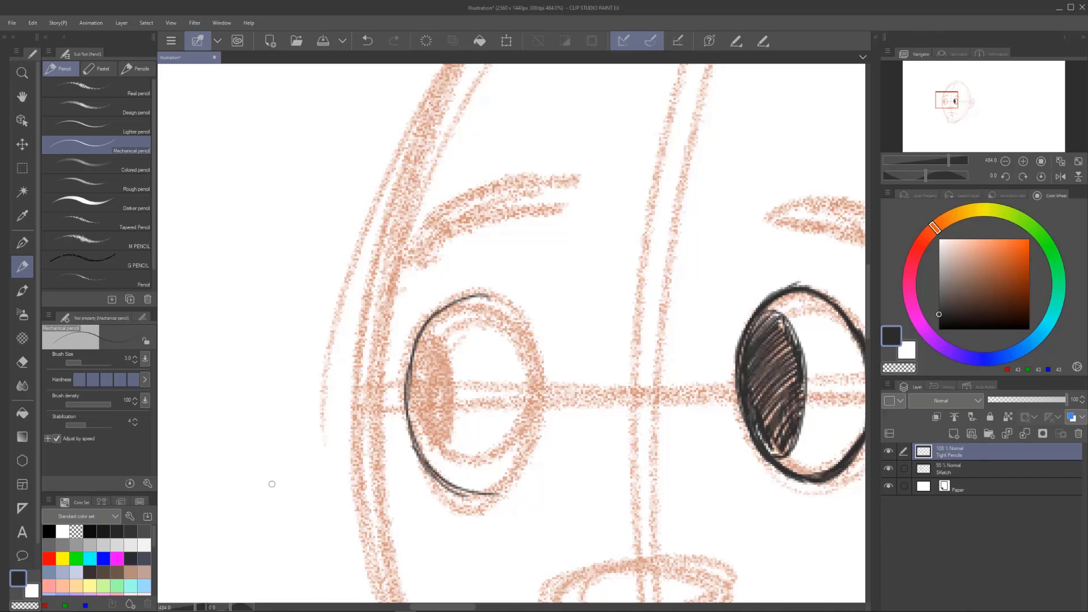
{"action": "key", "text": "ctrl+z"}
{"action": "key", "text": "ctrl+z"}
{"action": "key", "text": "ctrl+z"}
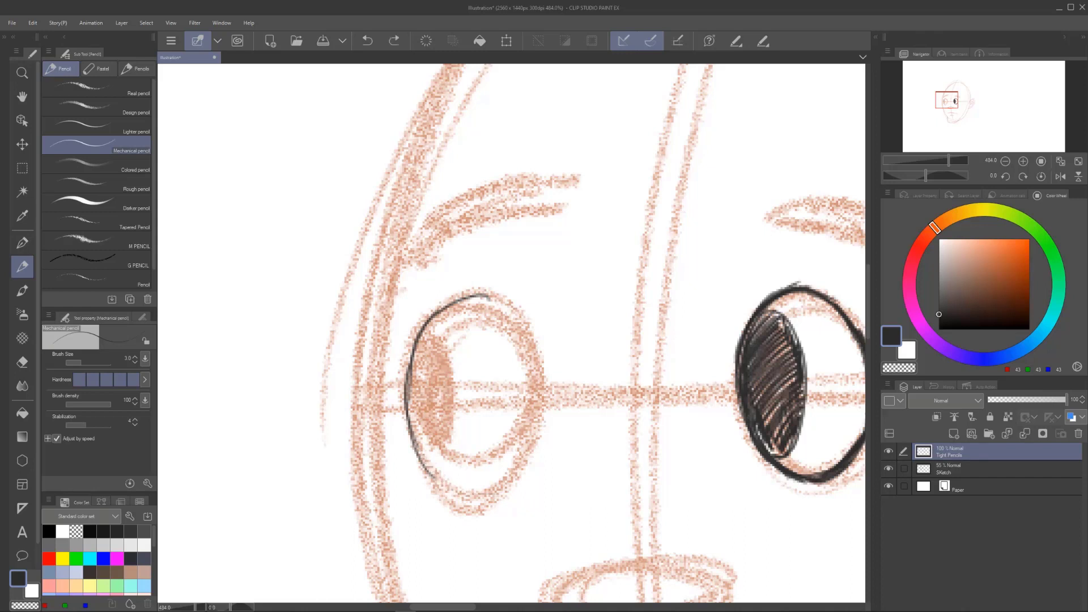
{"action": "key", "text": "ctrl+z"}
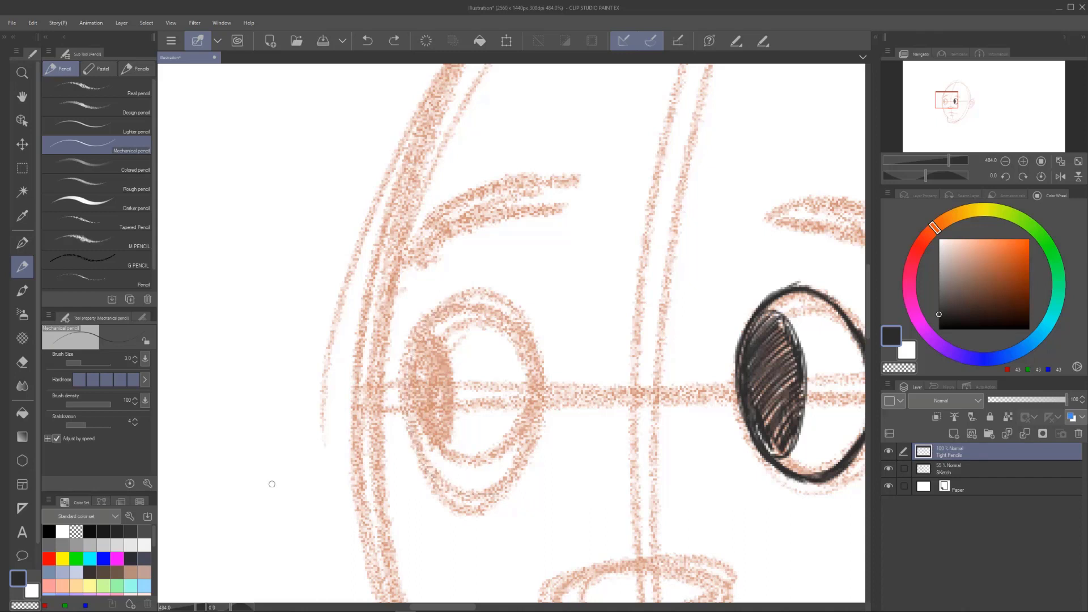
{"action": "left_click", "coordinate": [108, 380]}
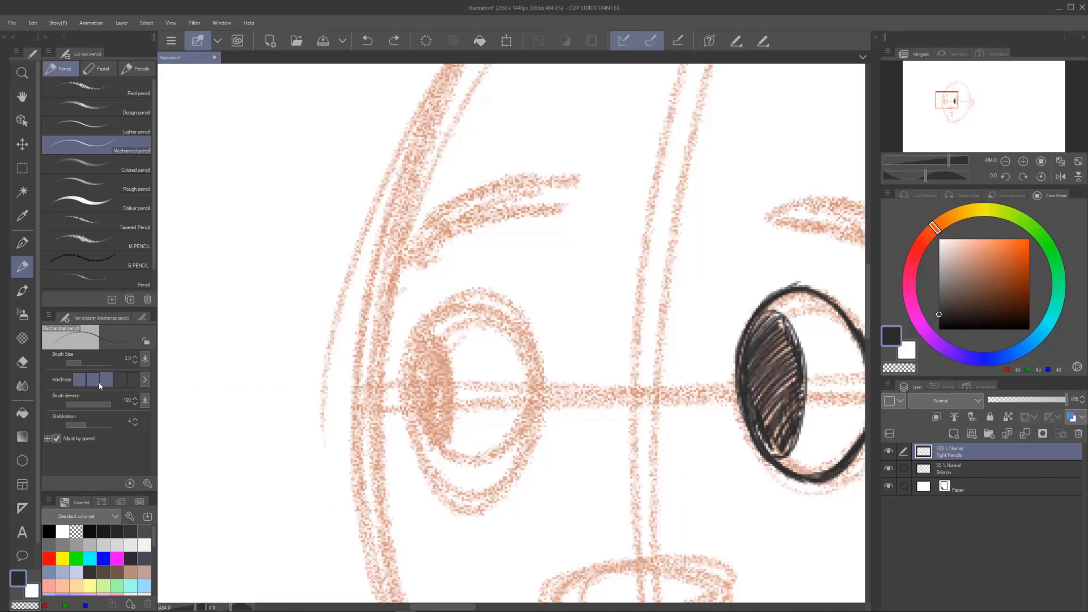
Step: Open the Mechanical pencil's Sub Tool Detail dialog and toggle brush size in quick settings
{"action": "left_click", "coordinate": [144, 486]}
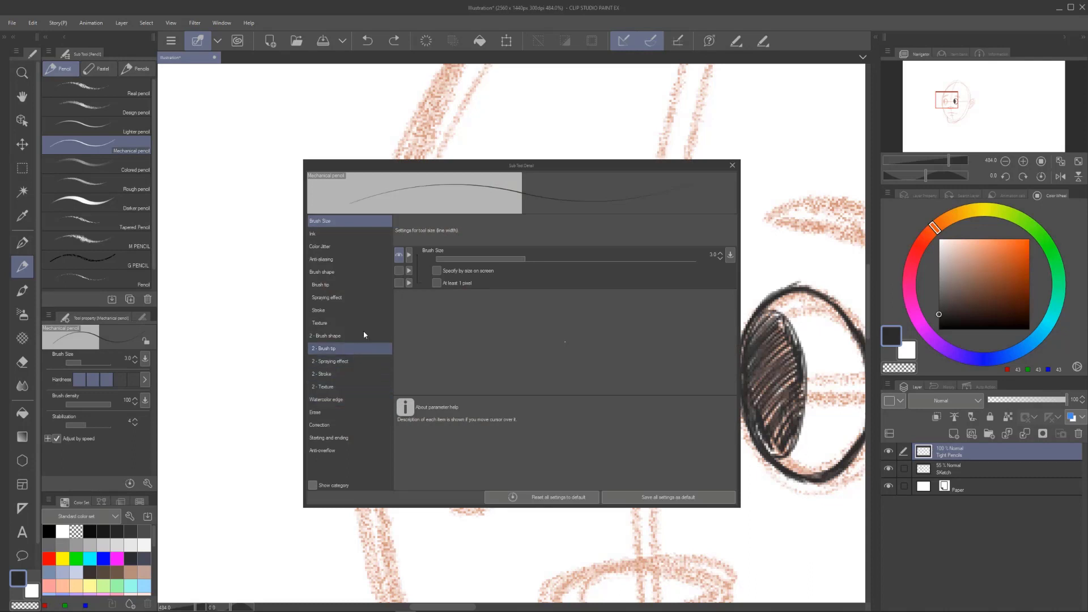
{"action": "left_click_drag", "start_coordinate": [398, 168], "coordinate": [313, 172]}
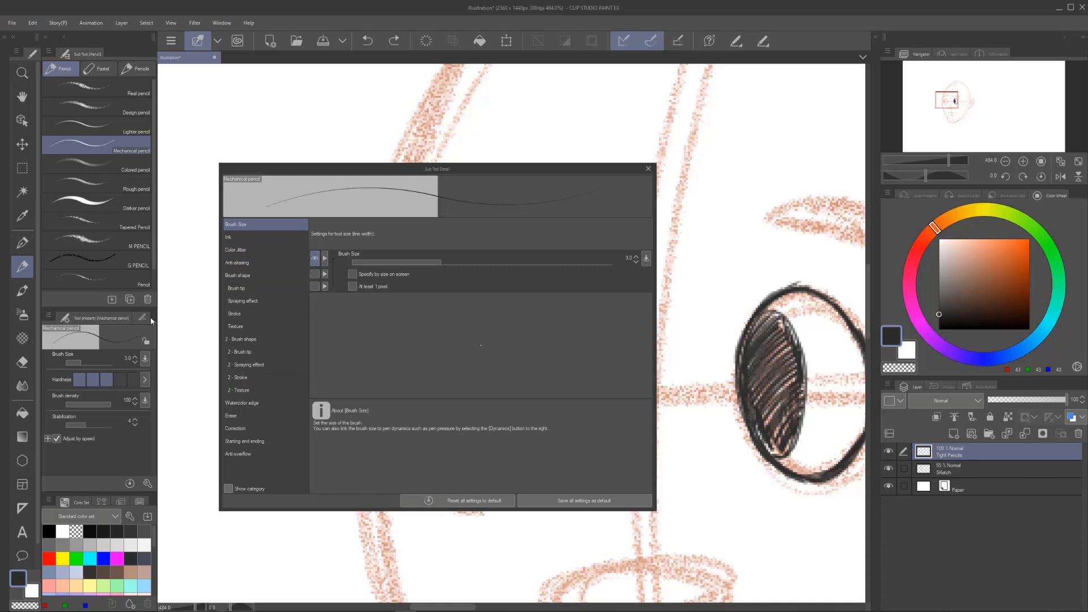
{"action": "left_click", "coordinate": [314, 262]}
{"action": "left_click", "coordinate": [314, 260]}
{"action": "left_click", "coordinate": [314, 261]}
{"action": "left_click", "coordinate": [314, 261]}
Step: Browse the Ink, Color Jitter, Anti-aliasing, Brush shape and Brush tip settings
{"action": "left_click", "coordinate": [240, 238]}
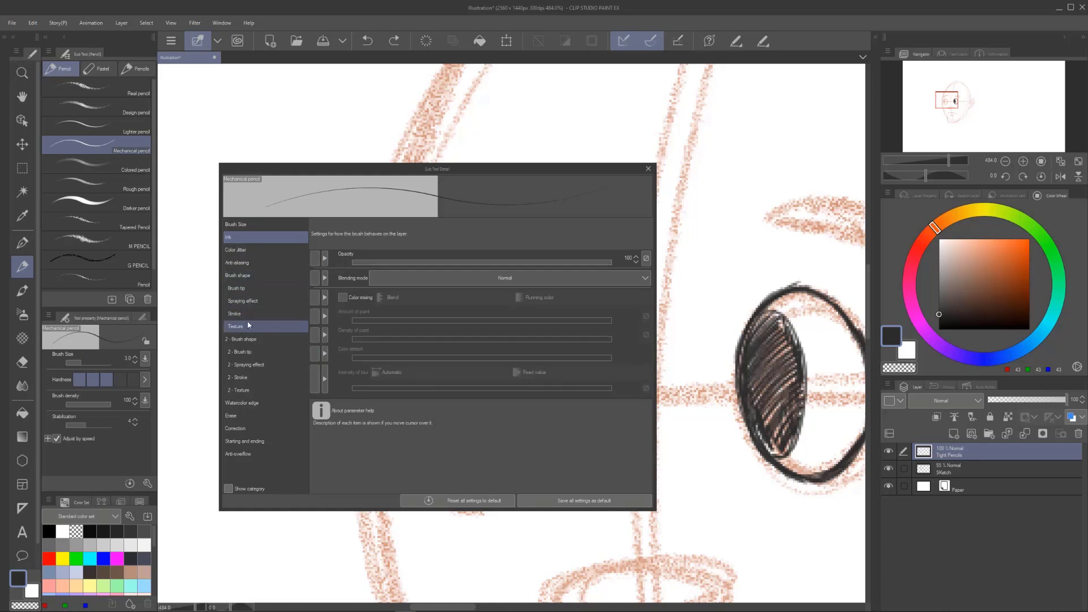
{"action": "left_click", "coordinate": [255, 252]}
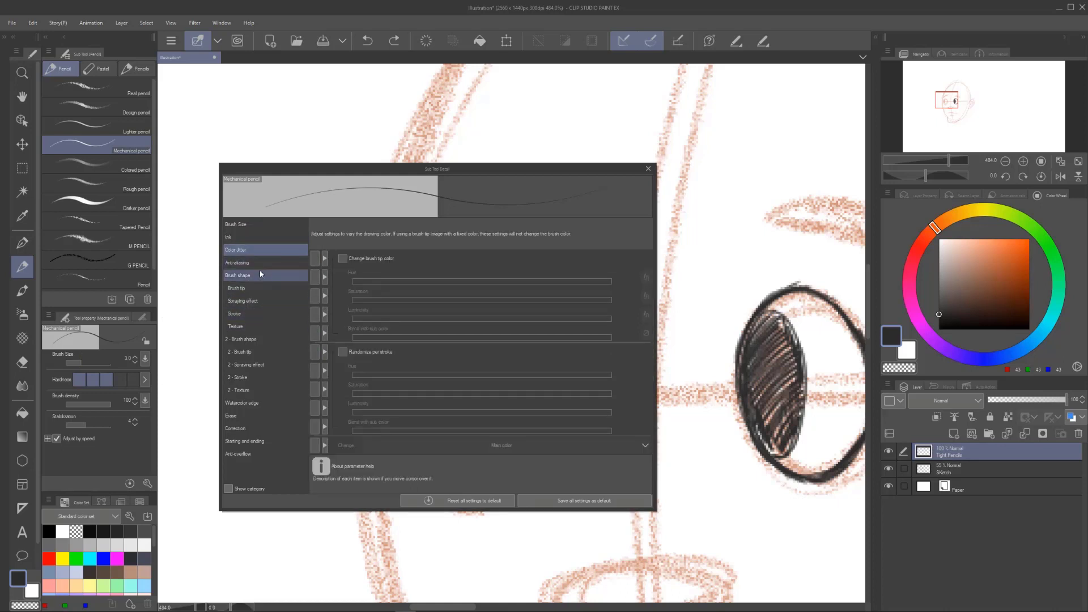
{"action": "left_click", "coordinate": [260, 265]}
{"action": "left_click", "coordinate": [260, 276]}
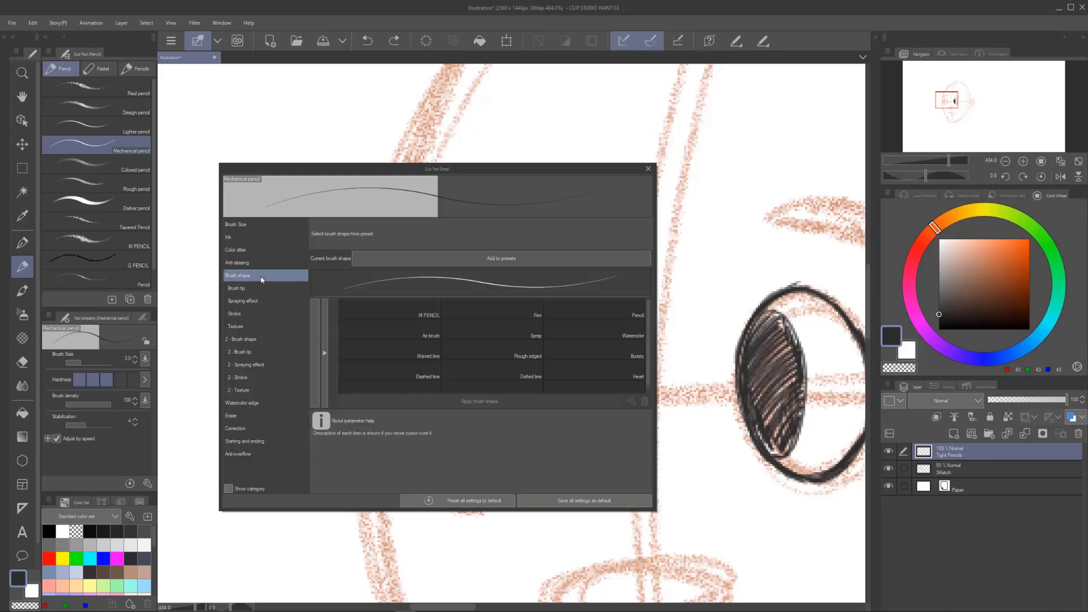
{"action": "left_click", "coordinate": [261, 286]}
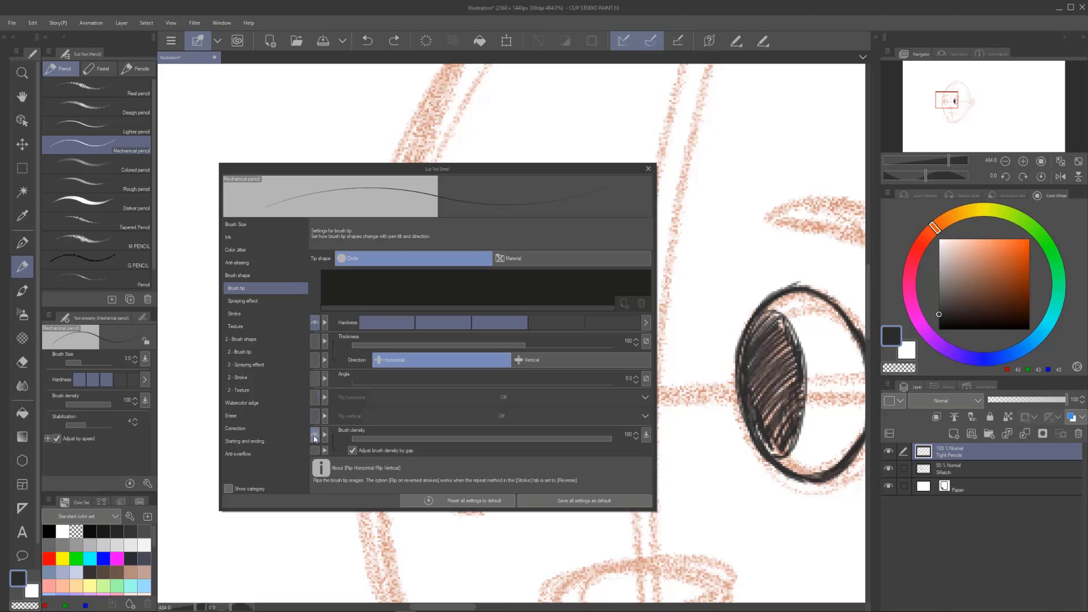
Step: Review the Spraying effect, Stroke, Texture and 2 - Brush shape categories
{"action": "left_click", "coordinate": [246, 304]}
{"action": "left_click", "coordinate": [246, 312]}
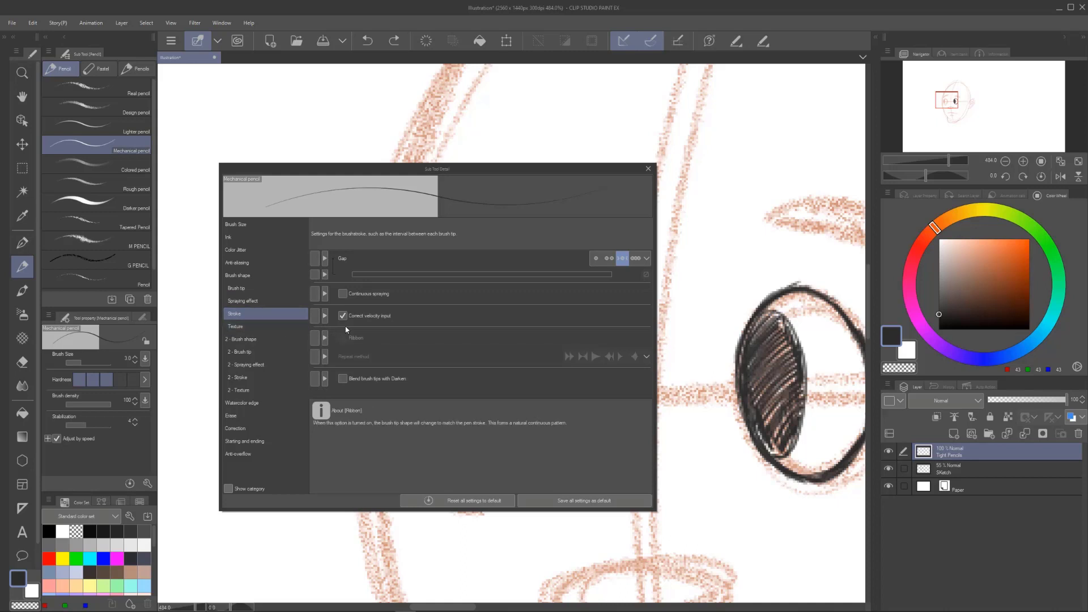
{"action": "mouse_move", "coordinate": [341, 318]}
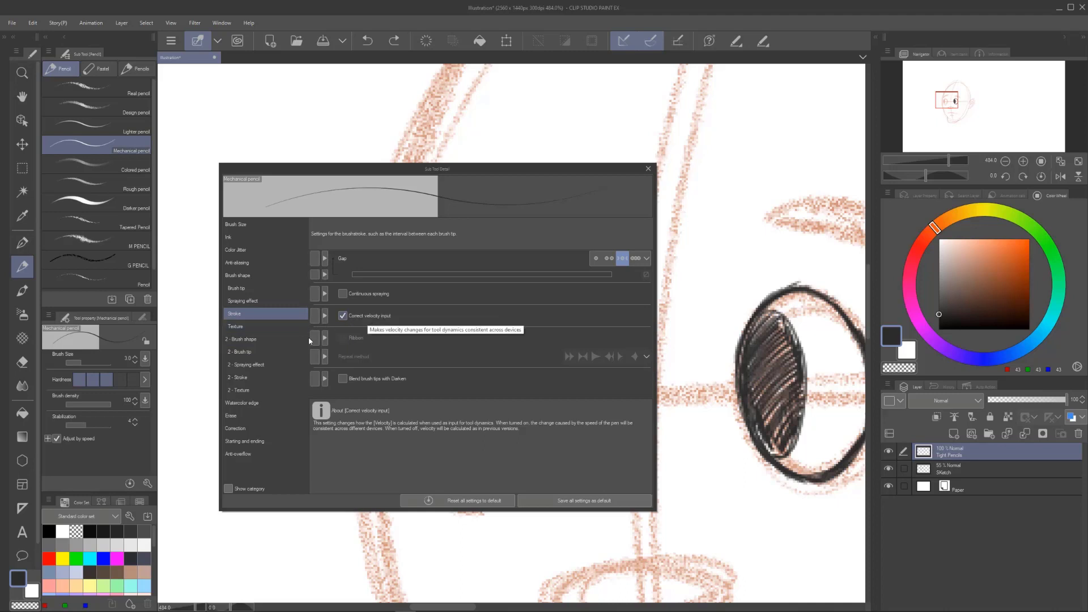
{"action": "left_click", "coordinate": [271, 329]}
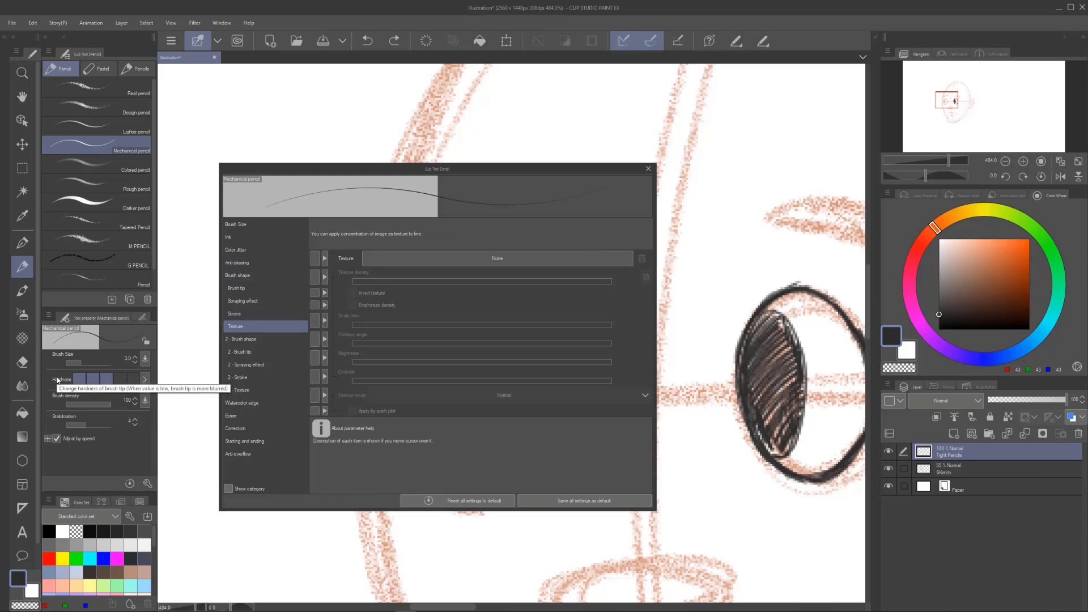
{"action": "left_click", "coordinate": [279, 340]}
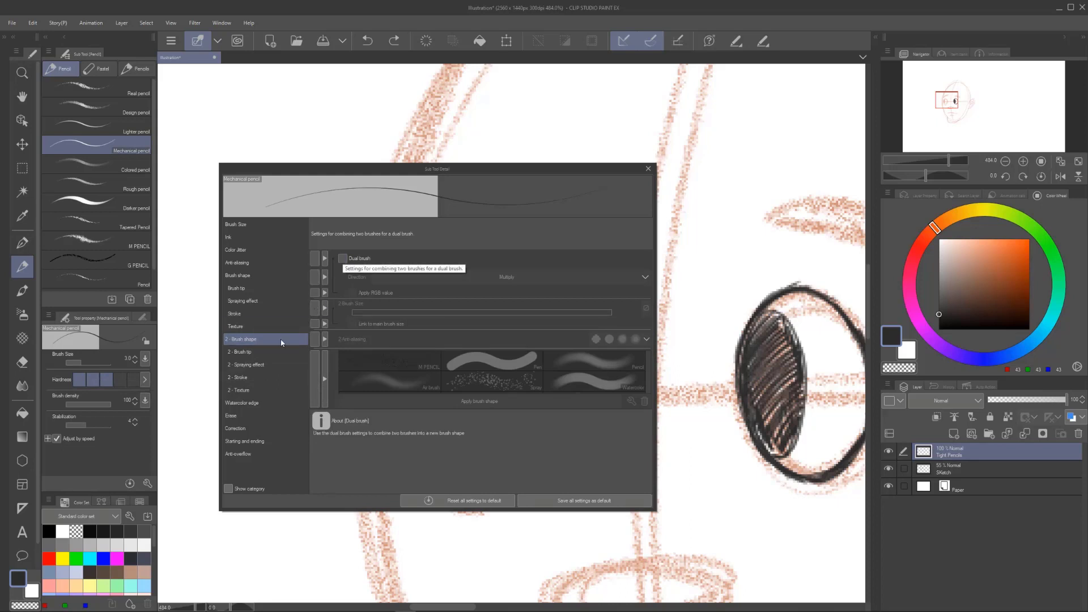
Step: Review the second brush's tip, spraying, stroke and texture, then Watercolor edge, Erase and Correction
{"action": "left_click", "coordinate": [260, 353]}
{"action": "left_click", "coordinate": [249, 366]}
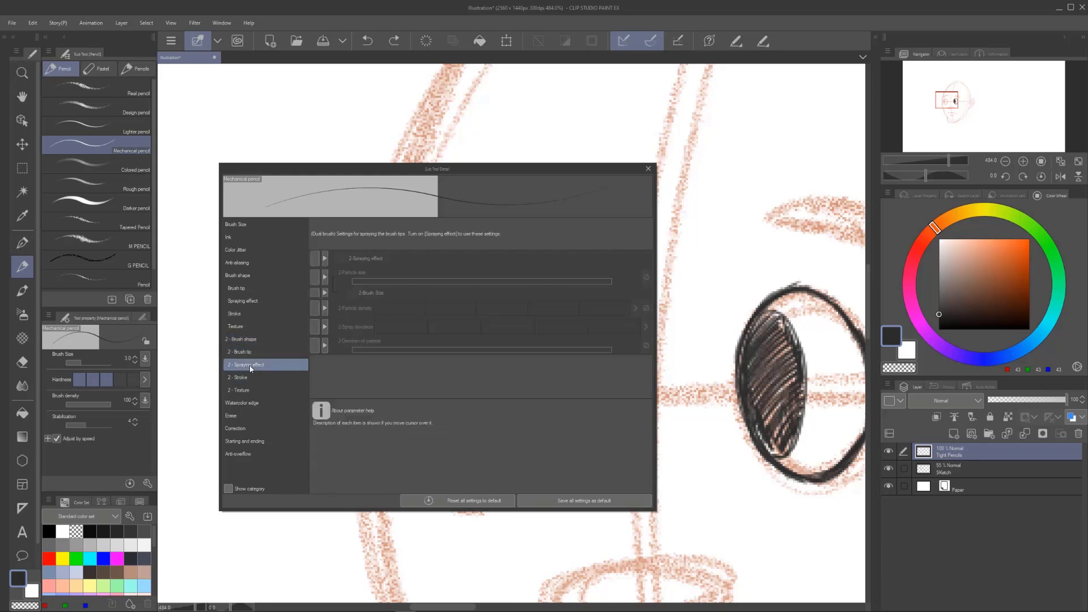
{"action": "left_click", "coordinate": [251, 377]}
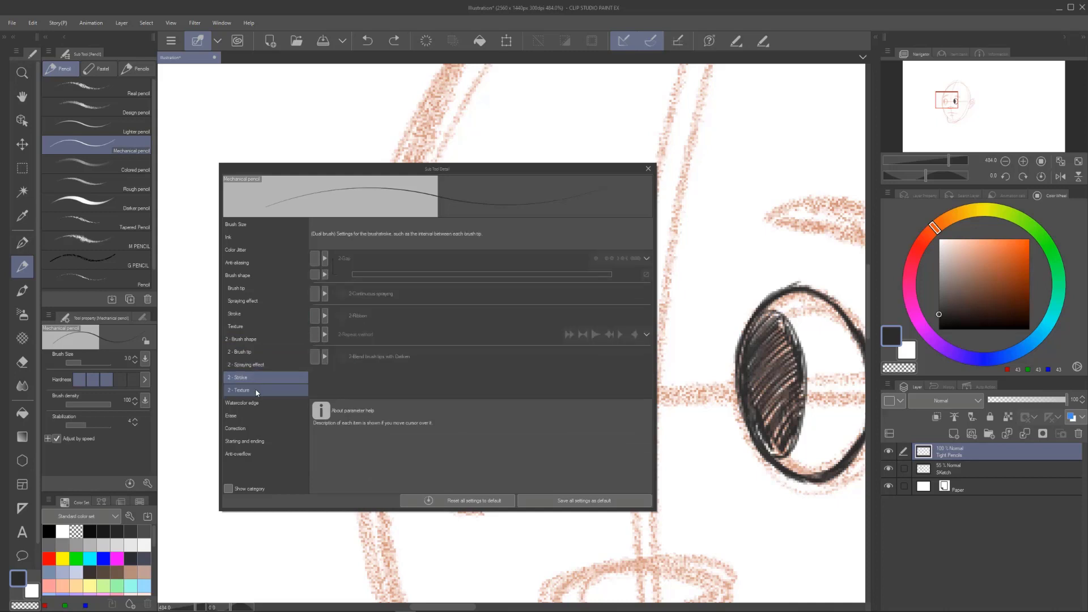
{"action": "left_click", "coordinate": [256, 391]}
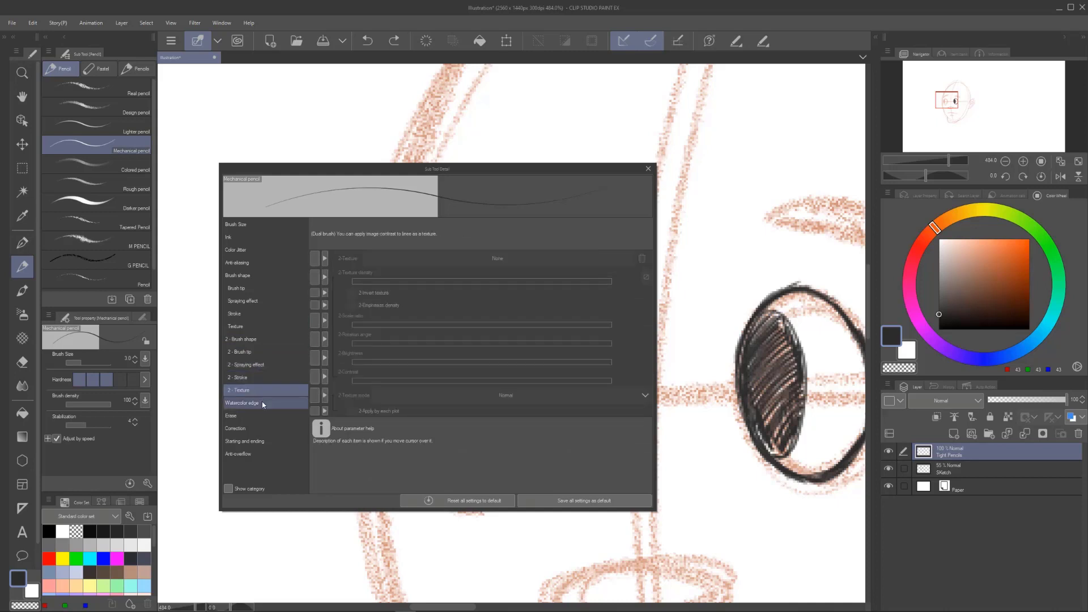
{"action": "left_click", "coordinate": [262, 402]}
{"action": "left_click", "coordinate": [260, 415]}
{"action": "left_click", "coordinate": [262, 427]}
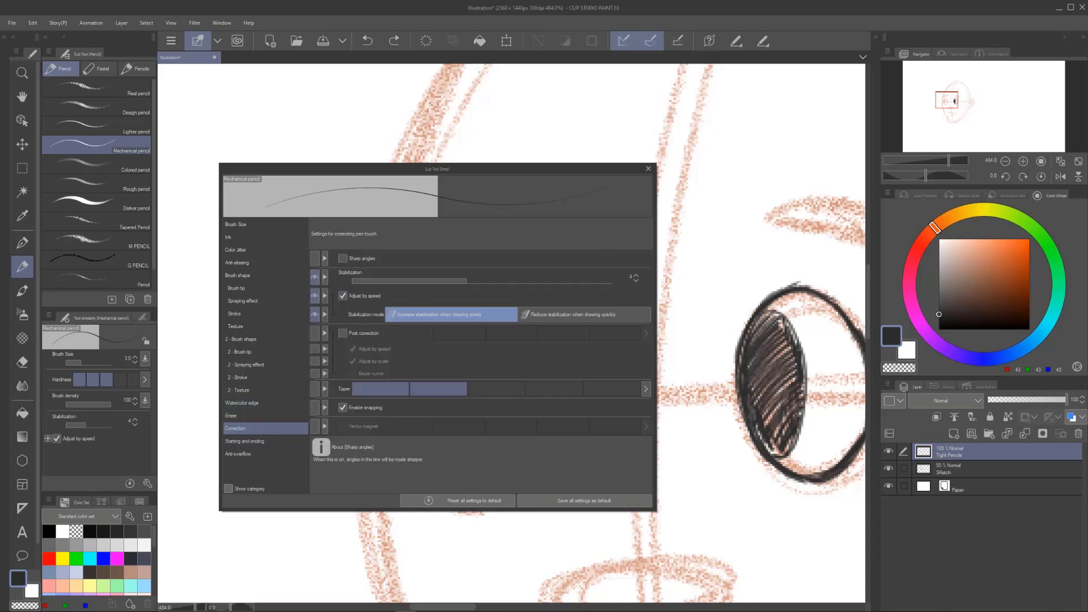
{"action": "left_click", "coordinate": [648, 170]}
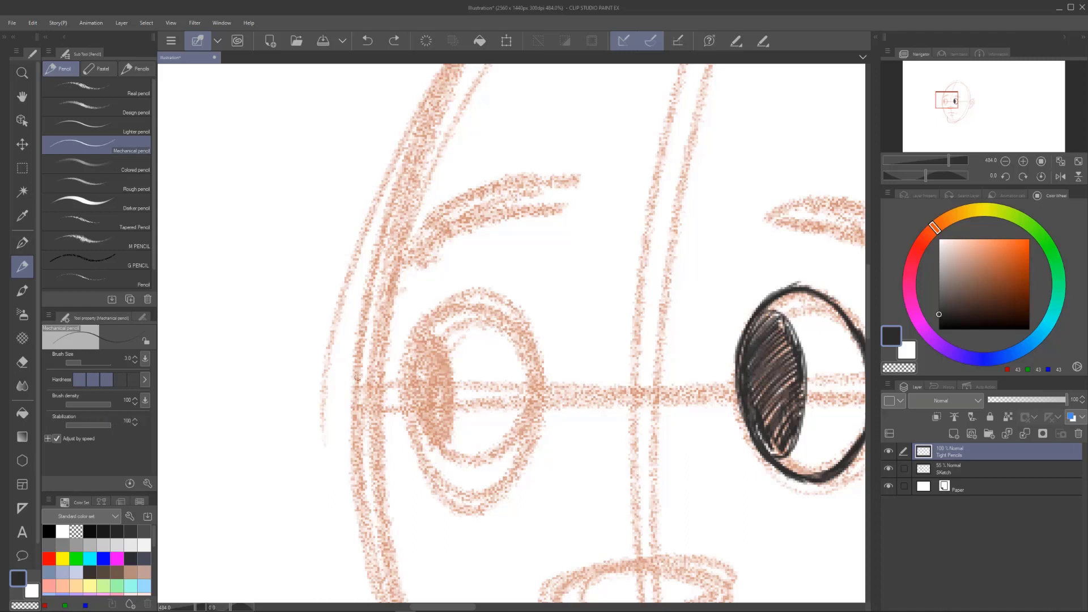
Step: Try a first left-eye outline, undo it, and raise the pencil's stabilization slightly
{"action": "mouse_move", "coordinate": [520, 321]}
{"action": "left_mouse_down"}
{"action": "mouse_move", "coordinate": [422, 345]}
{"action": "mouse_move", "coordinate": [513, 471]}
{"action": "left_mouse_up"}
{"action": "mouse_move", "coordinate": [521, 321]}
{"action": "left_mouse_down"}
{"action": "mouse_move", "coordinate": [545, 398]}
{"action": "mouse_move", "coordinate": [537, 448]}
{"action": "mouse_move", "coordinate": [502, 474]}
{"action": "left_mouse_up"}
{"action": "mouse_move", "coordinate": [278, 521]}
{"action": "left_mouse_down"}
{"action": "mouse_move", "coordinate": [235, 402]}
{"action": "mouse_move", "coordinate": [236, 333]}
{"action": "mouse_move", "coordinate": [256, 273]}
{"action": "mouse_move", "coordinate": [313, 219]}
{"action": "mouse_move", "coordinate": [383, 192]}
{"action": "mouse_move", "coordinate": [476, 184]}
{"action": "mouse_move", "coordinate": [562, 207]}
{"action": "mouse_move", "coordinate": [607, 274]}
{"action": "mouse_move", "coordinate": [608, 538]}
{"action": "left_mouse_up"}
{"action": "key", "text": "ctrl+z"}
{"action": "key", "text": "ctrl+z"}
{"action": "key", "text": "ctrl+z"}
{"action": "left_click_drag", "start_coordinate": [88, 427], "coordinate": [103, 431]}
Step: Redraw the left eye's oval outline and thicken its lower-right edge, right side and top arc
{"action": "mouse_move", "coordinate": [479, 290]}
{"action": "left_mouse_down"}
{"action": "mouse_move", "coordinate": [427, 331]}
{"action": "mouse_move", "coordinate": [413, 410]}
{"action": "mouse_move", "coordinate": [437, 471]}
{"action": "mouse_move", "coordinate": [416, 365]}
{"action": "mouse_move", "coordinate": [466, 291]}
{"action": "mouse_move", "coordinate": [418, 361]}
{"action": "mouse_move", "coordinate": [421, 436]}
{"action": "mouse_move", "coordinate": [427, 334]}
{"action": "mouse_move", "coordinate": [415, 386]}
{"action": "mouse_move", "coordinate": [430, 456]}
{"action": "left_mouse_up"}
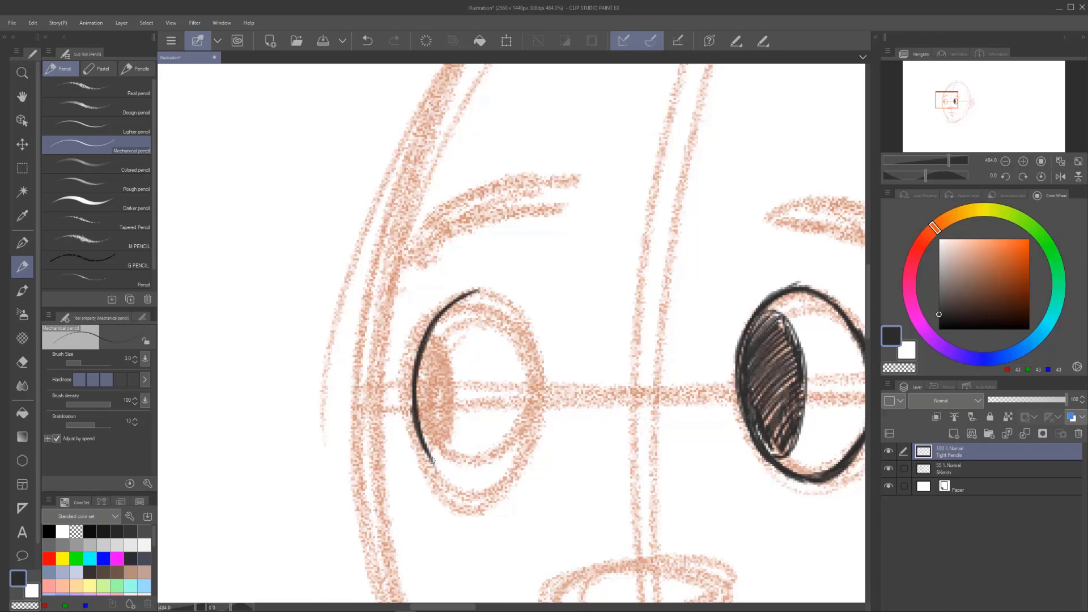
{"action": "left_click_drag", "start_coordinate": [413, 406], "coordinate": [473, 487]}
{"action": "mouse_move", "coordinate": [426, 440]}
{"action": "left_mouse_down"}
{"action": "mouse_move", "coordinate": [492, 490]}
{"action": "mouse_move", "coordinate": [507, 482]}
{"action": "mouse_move", "coordinate": [540, 399]}
{"action": "mouse_move", "coordinate": [533, 351]}
{"action": "left_mouse_up"}
{"action": "mouse_move", "coordinate": [453, 299]}
{"action": "left_mouse_down"}
{"action": "mouse_move", "coordinate": [498, 299]}
{"action": "mouse_move", "coordinate": [541, 396]}
{"action": "left_mouse_up"}
{"action": "left_click_drag", "start_coordinate": [530, 329], "coordinate": [534, 448]}
{"action": "left_click_drag", "start_coordinate": [522, 321], "coordinate": [537, 442]}
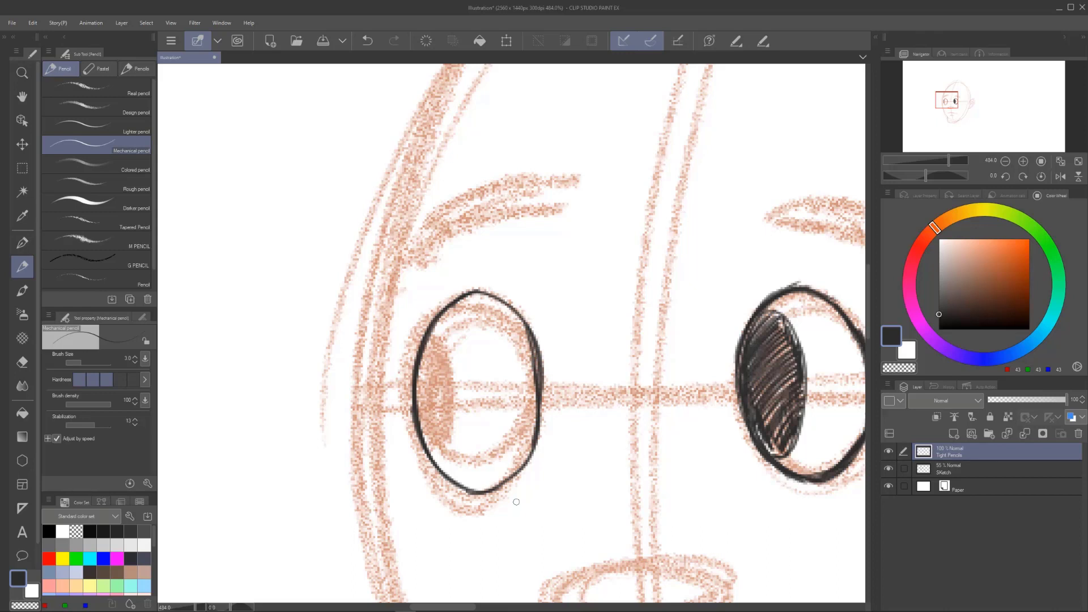
{"action": "mouse_move", "coordinate": [474, 490]}
{"action": "left_mouse_down"}
{"action": "mouse_move", "coordinate": [507, 481]}
{"action": "mouse_move", "coordinate": [536, 444]}
{"action": "left_mouse_up"}
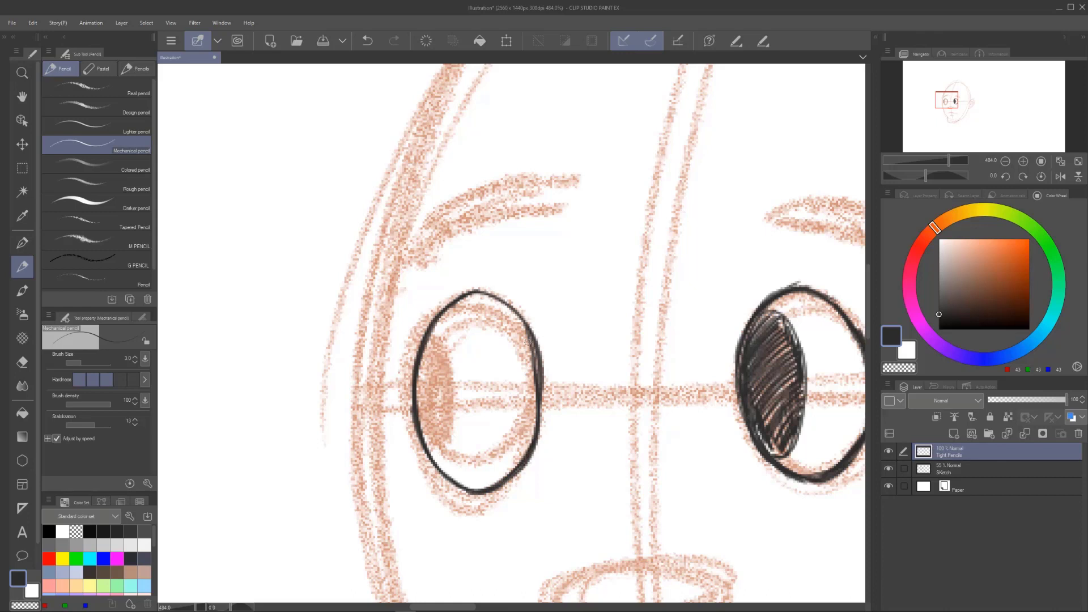
{"action": "left_click_drag", "start_coordinate": [533, 337], "coordinate": [538, 419]}
{"action": "left_click_drag", "start_coordinate": [465, 295], "coordinate": [506, 304]}
Step: Zoom in and retrace the left eye's lower-right outline more boldly with the pencil
{"action": "scroll", "coordinate": [526, 387], "scroll_direction": "down", "scroll_amount": 5}
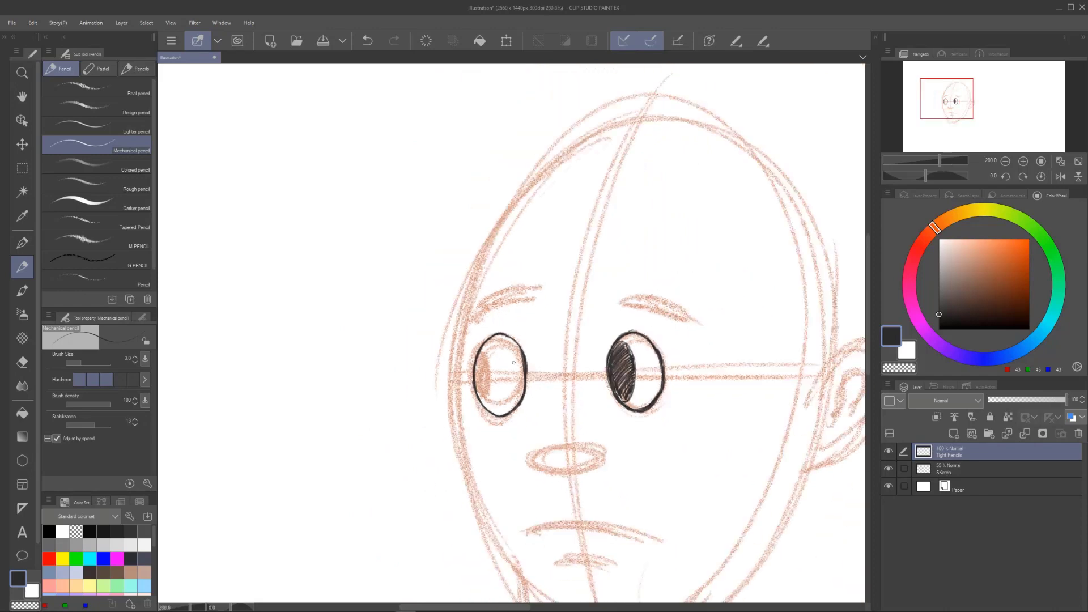
{"action": "scroll", "coordinate": [584, 389], "scroll_direction": "up", "scroll_amount": 4}
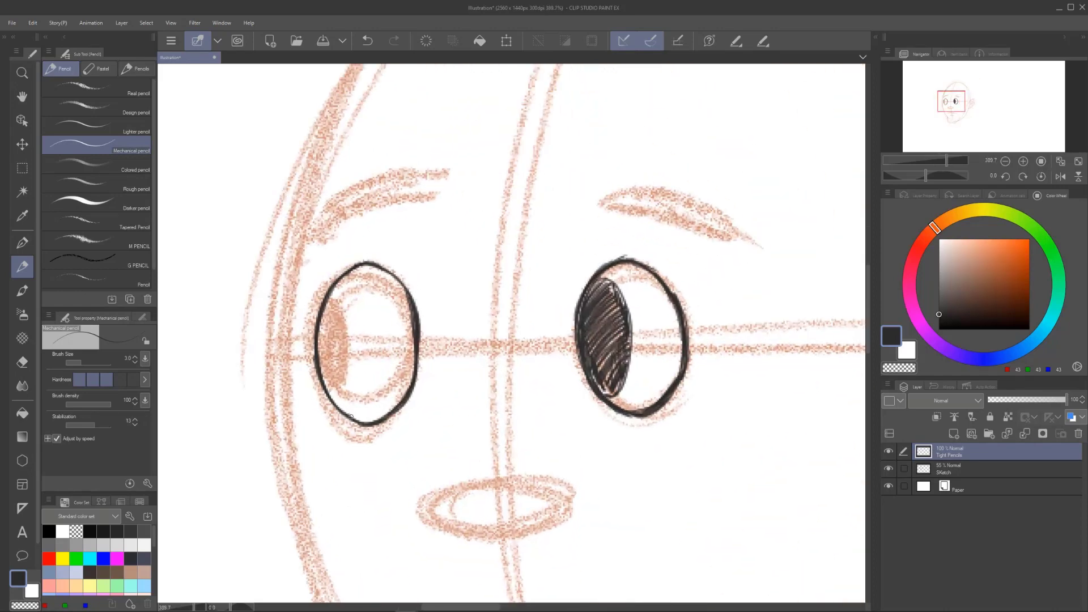
{"action": "mouse_move", "coordinate": [353, 421]}
{"action": "left_mouse_down"}
{"action": "mouse_move", "coordinate": [386, 418]}
{"action": "mouse_move", "coordinate": [409, 394]}
{"action": "mouse_move", "coordinate": [380, 423]}
{"action": "left_mouse_up"}
{"action": "scroll", "coordinate": [418, 407], "scroll_direction": "down", "scroll_amount": 4}
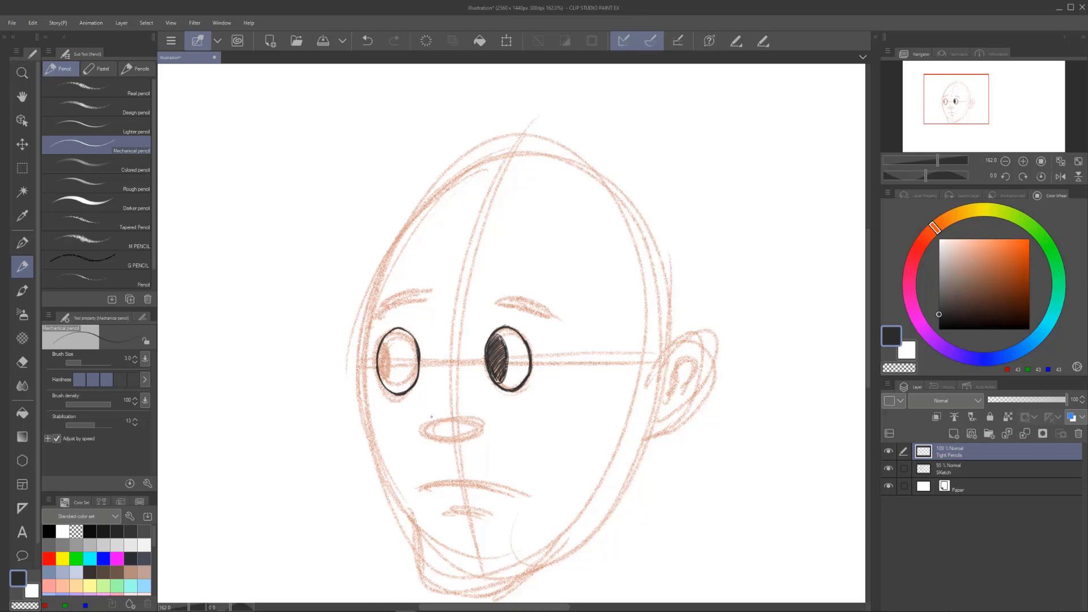
Step: Ink the nose's lower curve and the mouth line, redoing the first nose attempt
{"action": "mouse_move", "coordinate": [430, 416]}
{"action": "left_mouse_down"}
{"action": "mouse_move", "coordinate": [426, 437]}
{"action": "mouse_move", "coordinate": [453, 441]}
{"action": "mouse_move", "coordinate": [481, 432]}
{"action": "mouse_move", "coordinate": [480, 418]}
{"action": "mouse_move", "coordinate": [426, 436]}
{"action": "mouse_move", "coordinate": [475, 433]}
{"action": "left_mouse_up"}
{"action": "key", "text": "ctrl+z"}
{"action": "key", "text": "ctrl+z"}
{"action": "key", "text": "ctrl+z"}
{"action": "key", "text": "ctrl+z"}
{"action": "key", "text": "ctrl+z"}
{"action": "key", "text": "ctrl+z"}
{"action": "key", "text": "ctrl+z"}
{"action": "key", "text": "ctrl+z"}
{"action": "key", "text": "ctrl+z"}
{"action": "mouse_move", "coordinate": [433, 422]}
{"action": "left_mouse_down"}
{"action": "mouse_move", "coordinate": [459, 437]}
{"action": "mouse_move", "coordinate": [482, 422]}
{"action": "mouse_move", "coordinate": [444, 438]}
{"action": "left_mouse_up"}
{"action": "key", "text": "ctrl+z"}
{"action": "mouse_move", "coordinate": [418, 490]}
{"action": "left_mouse_down"}
{"action": "mouse_move", "coordinate": [526, 485]}
{"action": "mouse_move", "coordinate": [442, 512]}
{"action": "mouse_move", "coordinate": [452, 509]}
{"action": "left_mouse_up"}
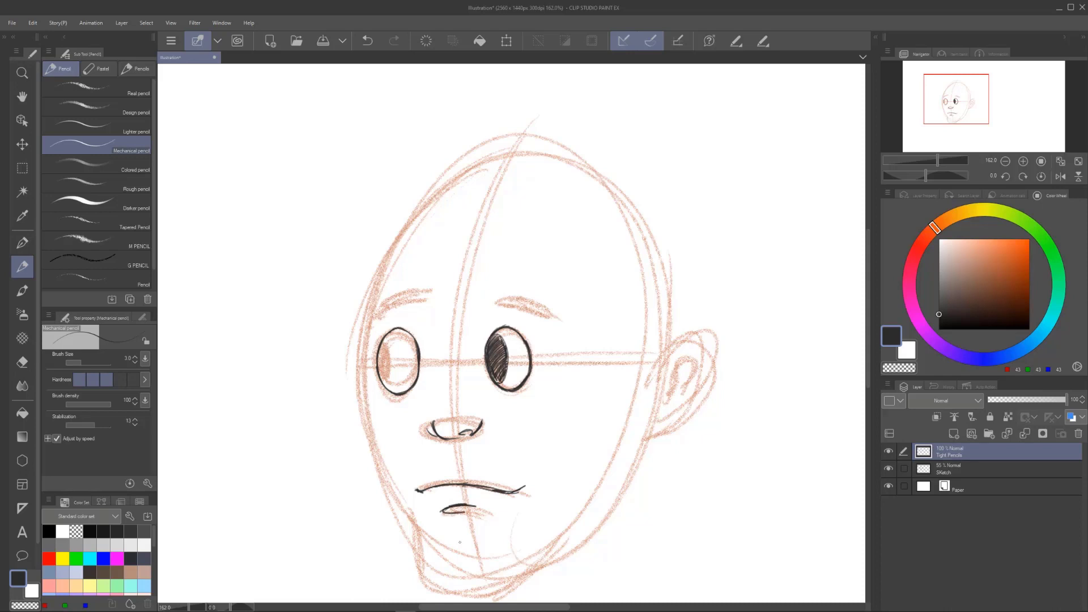
Step: Try inking the left face line down along the jaw, then undo it
{"action": "scroll", "coordinate": [521, 465], "scroll_direction": "down", "scroll_amount": 5}
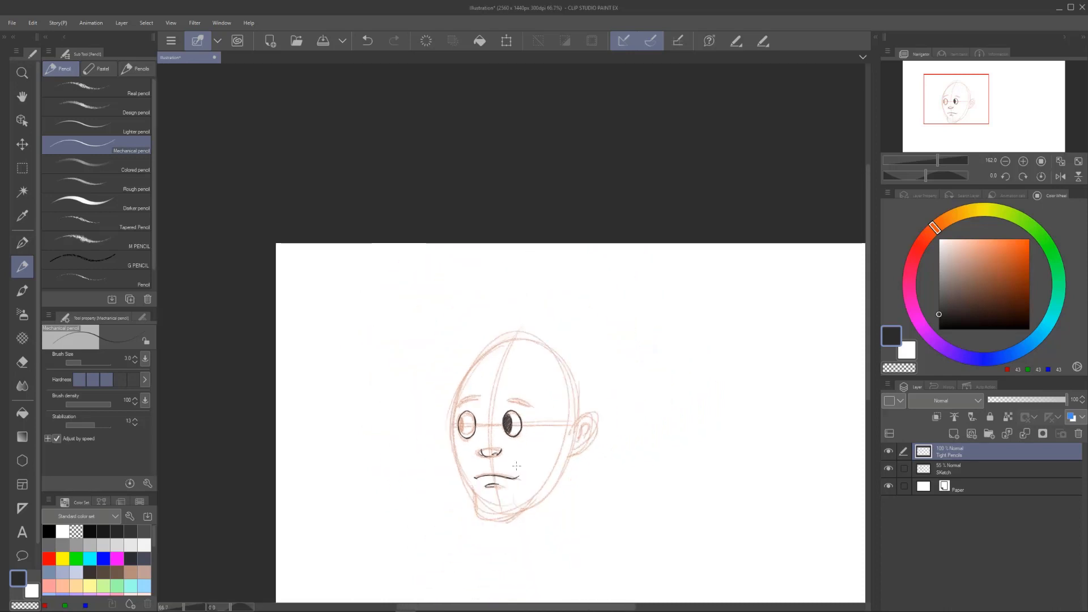
{"action": "scroll", "coordinate": [521, 465], "scroll_direction": "up", "scroll_amount": 1}
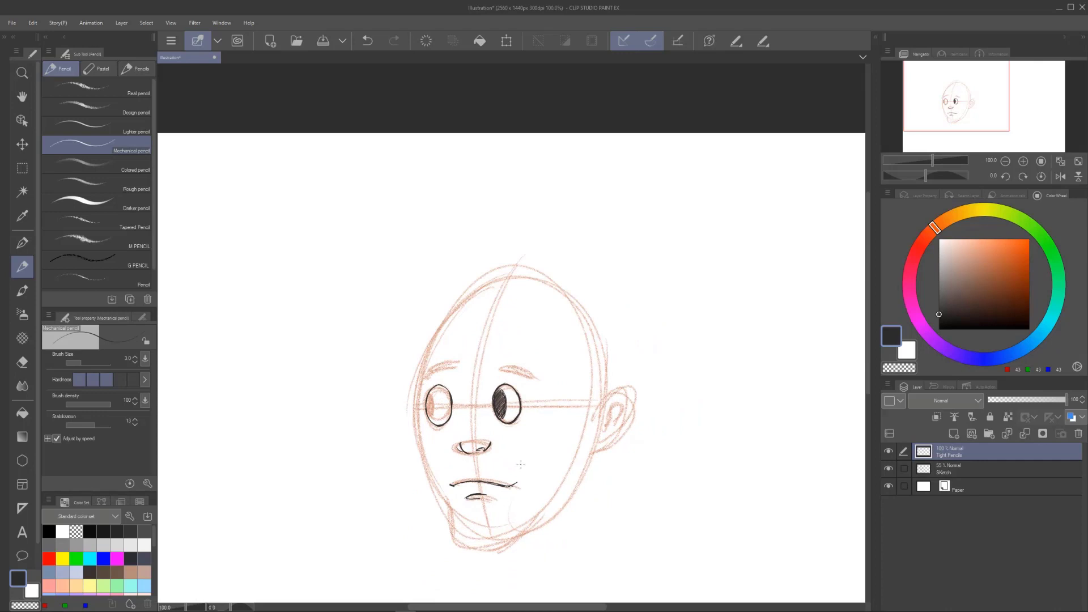
{"action": "mouse_move", "coordinate": [426, 346]}
{"action": "left_mouse_down"}
{"action": "mouse_move", "coordinate": [418, 407]}
{"action": "mouse_move", "coordinate": [437, 484]}
{"action": "left_mouse_up"}
{"action": "left_click_drag", "start_coordinate": [422, 422], "coordinate": [451, 520]}
{"action": "left_click_drag", "start_coordinate": [430, 465], "coordinate": [453, 531]}
{"action": "mouse_move", "coordinate": [441, 487]}
{"action": "left_mouse_down"}
{"action": "mouse_move", "coordinate": [455, 537]}
{"action": "mouse_move", "coordinate": [493, 538]}
{"action": "mouse_move", "coordinate": [466, 547]}
{"action": "mouse_move", "coordinate": [524, 531]}
{"action": "left_mouse_up"}
{"action": "key", "text": "ctrl+z"}
{"action": "key", "text": "ctrl+z"}
{"action": "key", "text": "ctrl+z"}
{"action": "key", "text": "ctrl+z"}
{"action": "key", "text": "ctrl+z"}
{"action": "key", "text": "ctrl+z"}
{"action": "key", "text": "ctrl+z"}
{"action": "key", "text": "ctrl+z"}
Step: Raise the pencil size to 7.0 and redraw the head contour around the jaw to the ear
{"action": "key", "text": "bracketright"}
{"action": "key", "text": "bracketright"}
{"action": "key", "text": "bracketright"}
{"action": "key", "text": "bracketright"}
{"action": "mouse_move", "coordinate": [431, 338]}
{"action": "left_mouse_down"}
{"action": "mouse_move", "coordinate": [415, 445]}
{"action": "mouse_move", "coordinate": [416, 401]}
{"action": "mouse_move", "coordinate": [463, 564]}
{"action": "mouse_move", "coordinate": [444, 493]}
{"action": "mouse_move", "coordinate": [451, 524]}
{"action": "mouse_move", "coordinate": [507, 544]}
{"action": "mouse_move", "coordinate": [467, 548]}
{"action": "mouse_move", "coordinate": [525, 536]}
{"action": "mouse_move", "coordinate": [578, 475]}
{"action": "mouse_move", "coordinate": [627, 380]}
{"action": "mouse_move", "coordinate": [601, 437]}
{"action": "mouse_move", "coordinate": [612, 417]}
{"action": "left_mouse_up"}
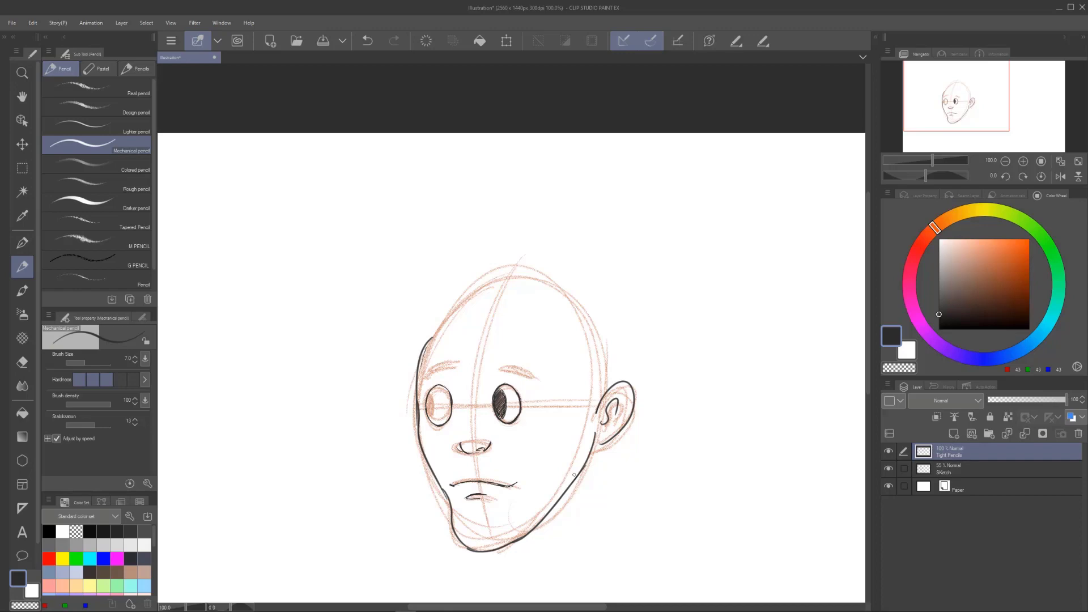
{"action": "scroll", "coordinate": [442, 499], "scroll_direction": "up", "scroll_amount": 6}
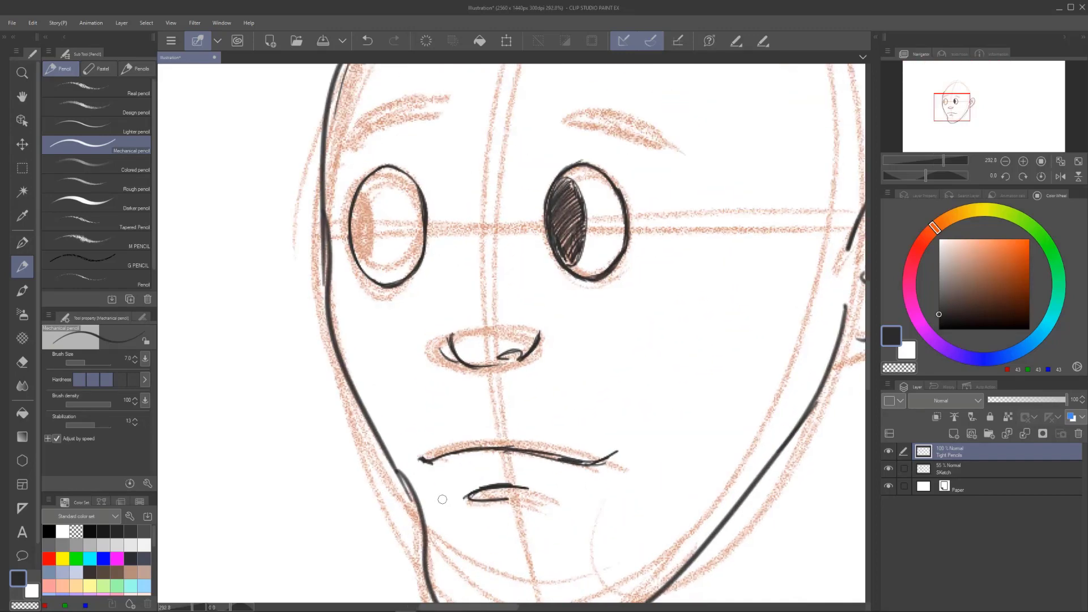
Step: Darken the jawline left of the mouth and the face outline beside the eye
{"action": "left_click_drag", "start_coordinate": [379, 437], "coordinate": [426, 530]}
{"action": "left_click_drag", "start_coordinate": [395, 459], "coordinate": [417, 515]}
{"action": "mouse_move", "coordinate": [326, 292]}
{"action": "left_mouse_down"}
{"action": "mouse_move", "coordinate": [323, 221]}
{"action": "mouse_move", "coordinate": [338, 369]}
{"action": "mouse_move", "coordinate": [380, 445]}
{"action": "left_mouse_up"}
{"action": "left_click_drag", "start_coordinate": [326, 323], "coordinate": [383, 448]}
Step: Fill the pupils of both eyes solid black
{"action": "scroll", "coordinate": [399, 415], "scroll_direction": "down", "scroll_amount": 5}
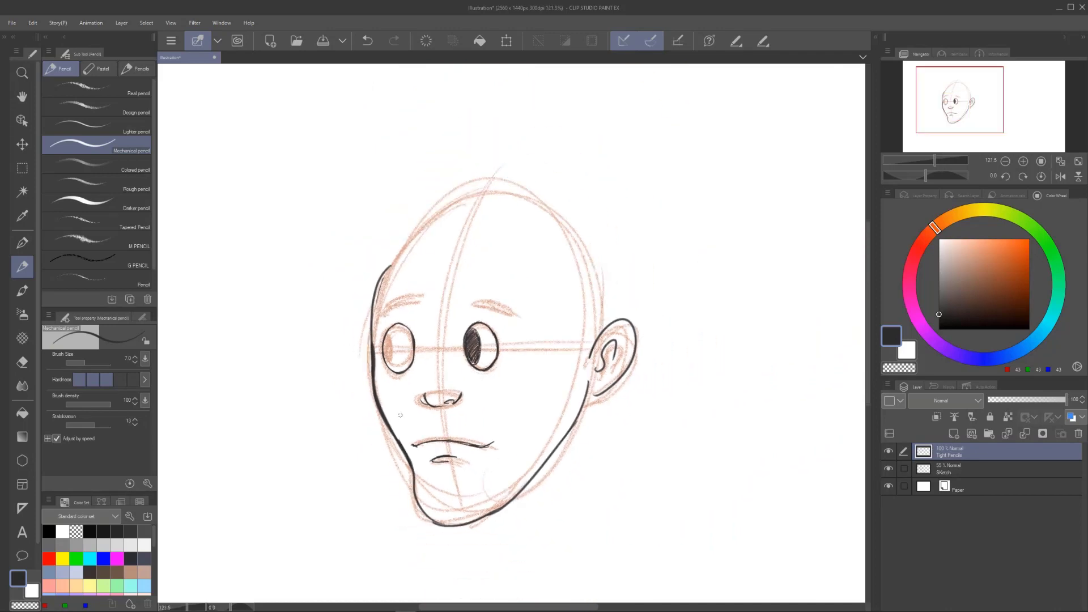
{"action": "scroll", "coordinate": [379, 396], "scroll_direction": "down", "scroll_amount": 1}
{"action": "scroll", "coordinate": [371, 385], "scroll_direction": "up", "scroll_amount": 2}
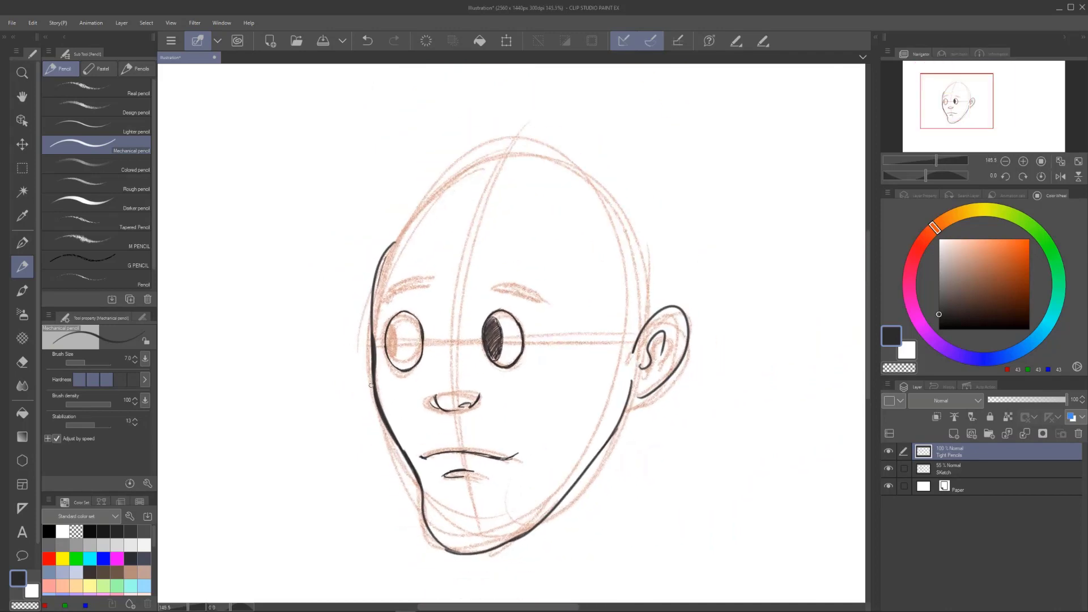
{"action": "mouse_move", "coordinate": [397, 319]}
{"action": "left_mouse_down"}
{"action": "mouse_move", "coordinate": [392, 363]}
{"action": "mouse_move", "coordinate": [390, 340]}
{"action": "mouse_move", "coordinate": [393, 351]}
{"action": "mouse_move", "coordinate": [403, 331]}
{"action": "mouse_move", "coordinate": [390, 328]}
{"action": "mouse_move", "coordinate": [391, 357]}
{"action": "mouse_move", "coordinate": [401, 353]}
{"action": "left_mouse_up"}
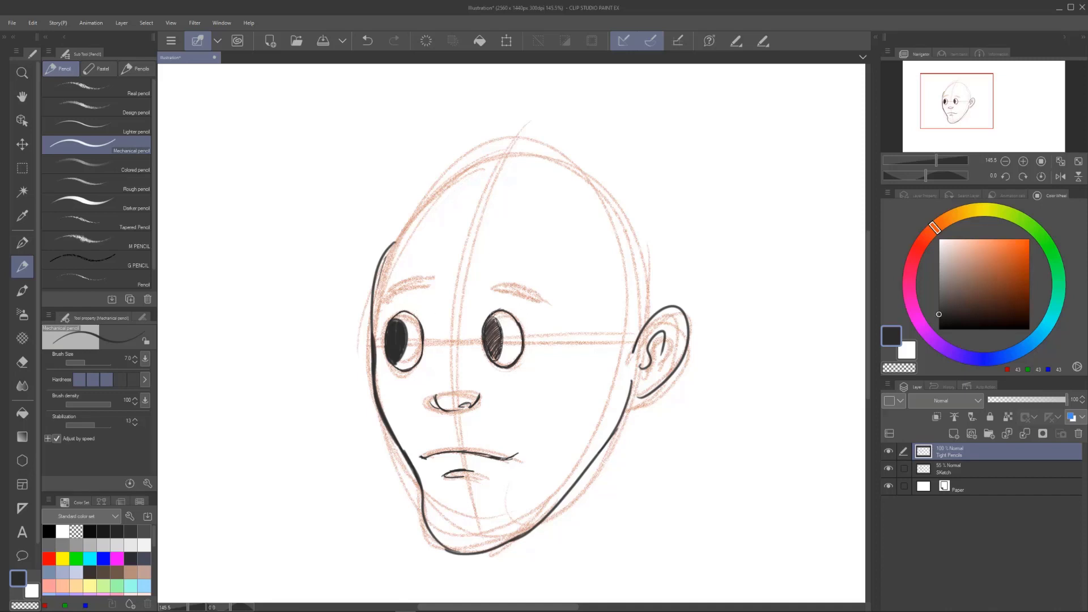
{"action": "mouse_move", "coordinate": [499, 340]}
{"action": "left_mouse_down"}
{"action": "mouse_move", "coordinate": [496, 352]}
{"action": "mouse_move", "coordinate": [487, 325]}
{"action": "mouse_move", "coordinate": [504, 325]}
{"action": "mouse_move", "coordinate": [488, 327]}
{"action": "left_mouse_up"}
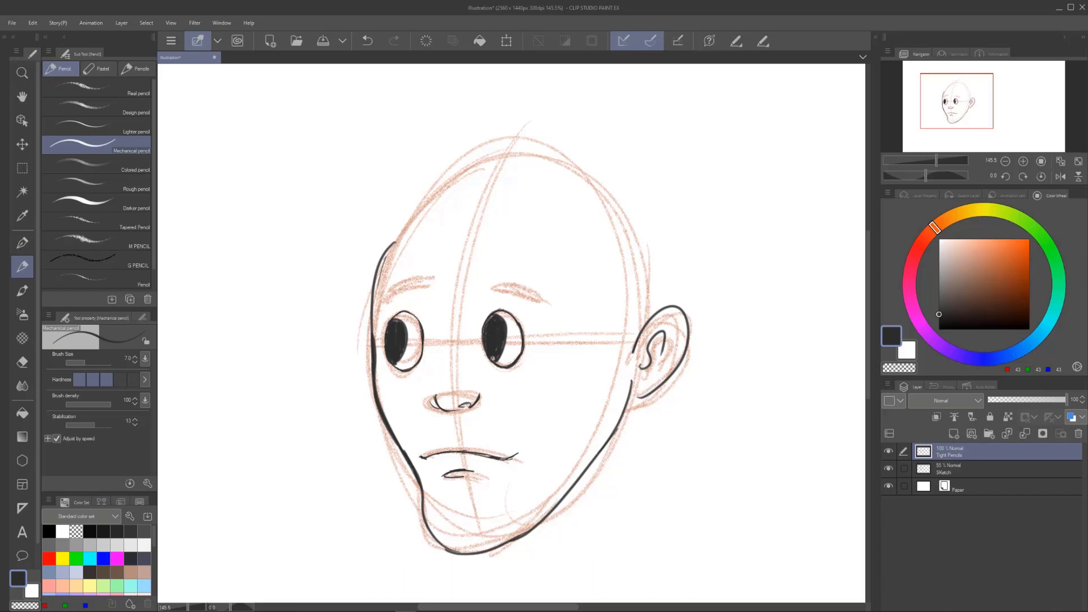